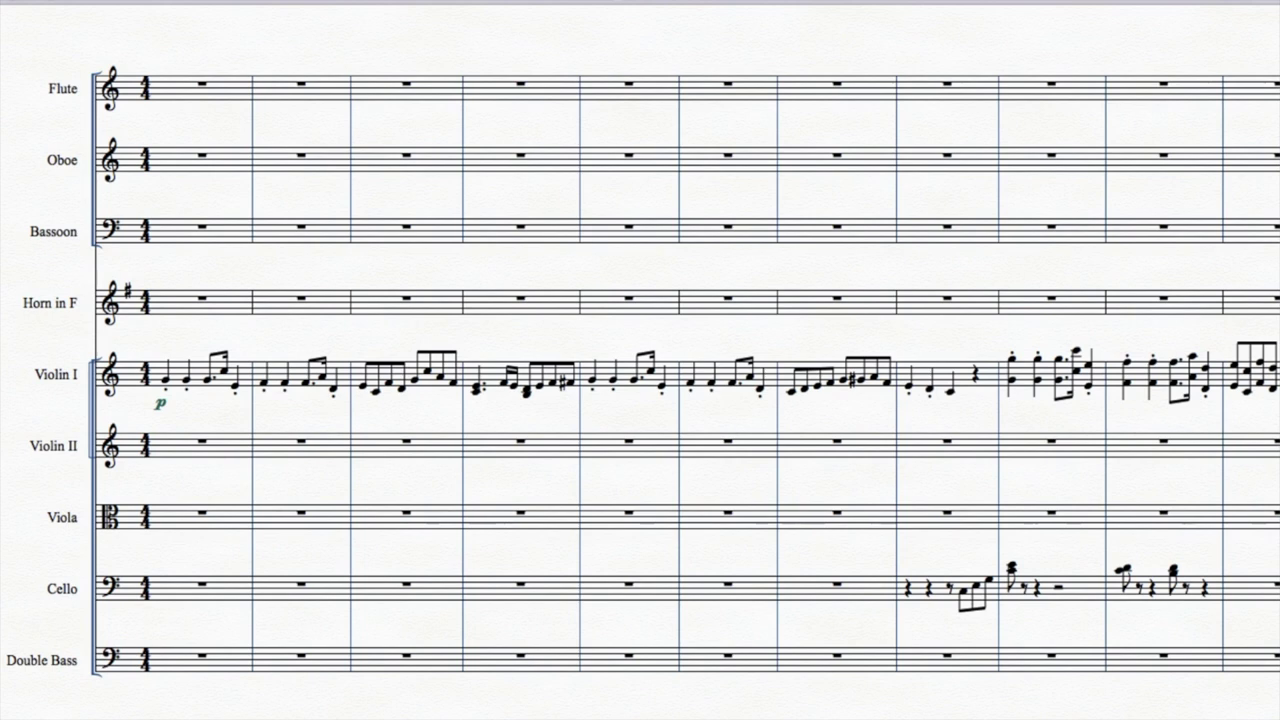
- Fill Violin II measure 1 with eighth notes E, C, E, C, E, C, low G, C
key("space")
left_click(166, 457)
left_click(178, 463)
left_click(191, 457)
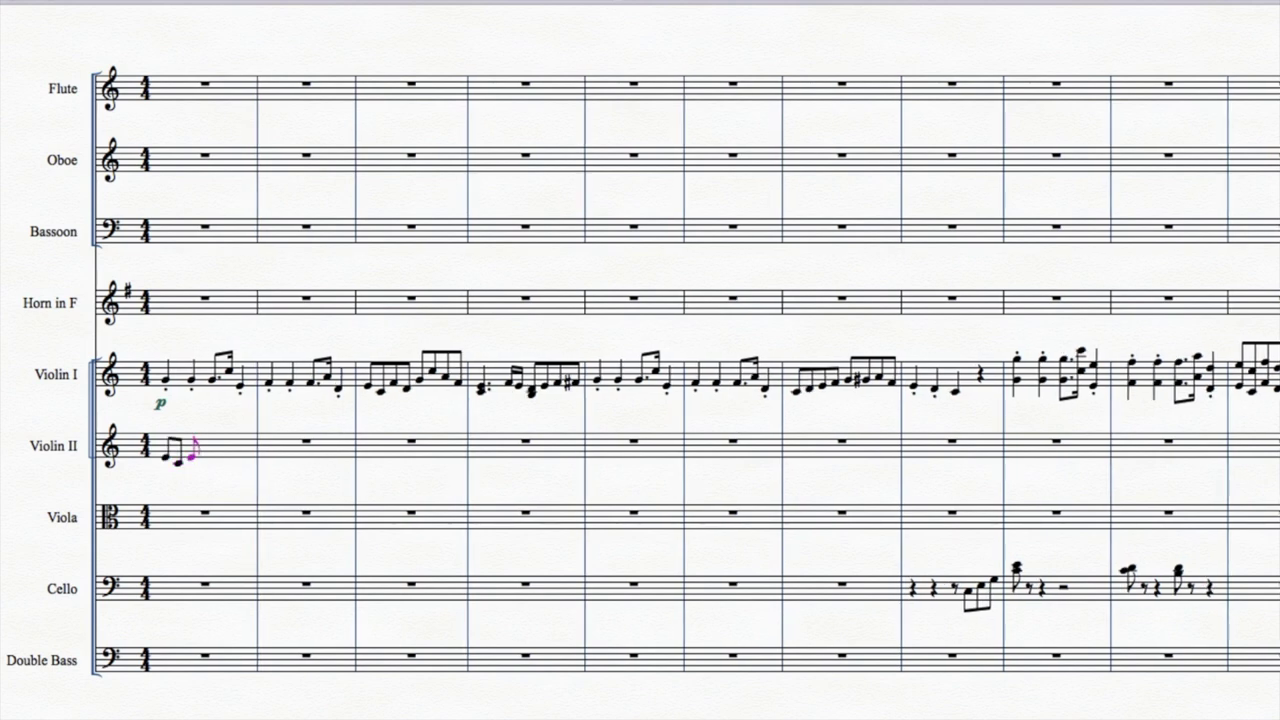
key("e")
key("c")
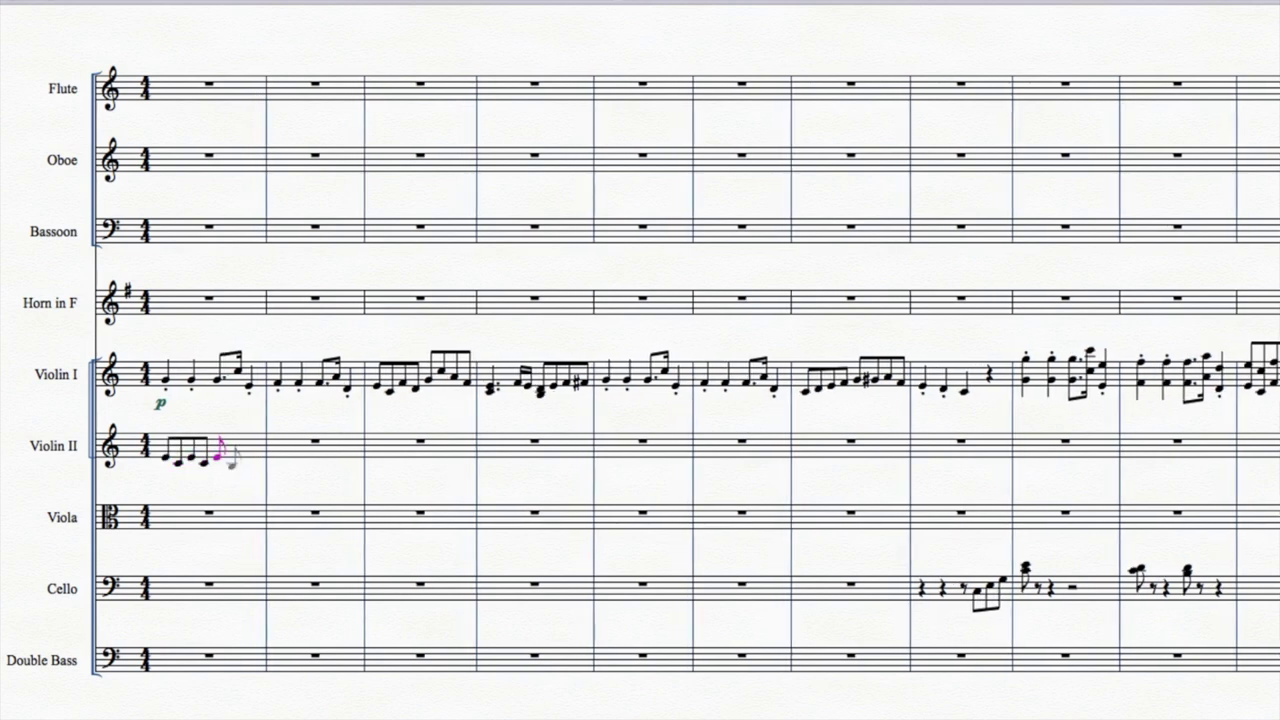
key("e")
key("c")
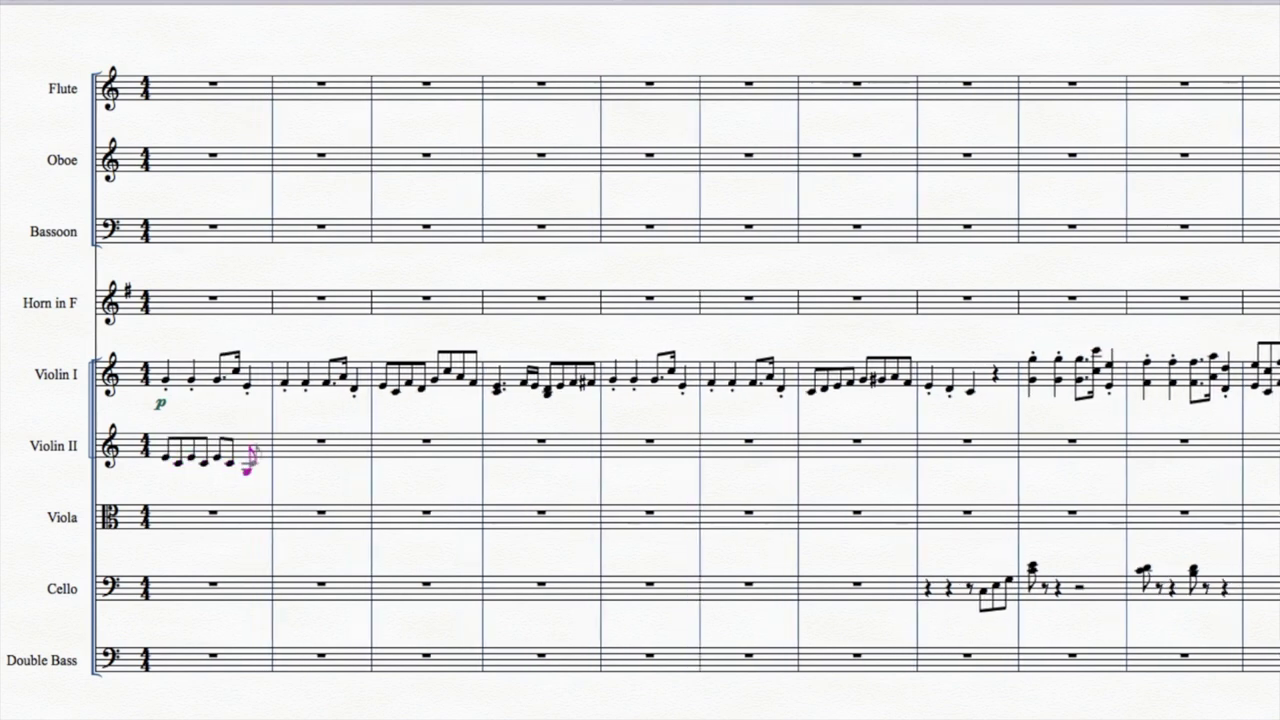
left_click(248, 468)
left_click(262, 462)
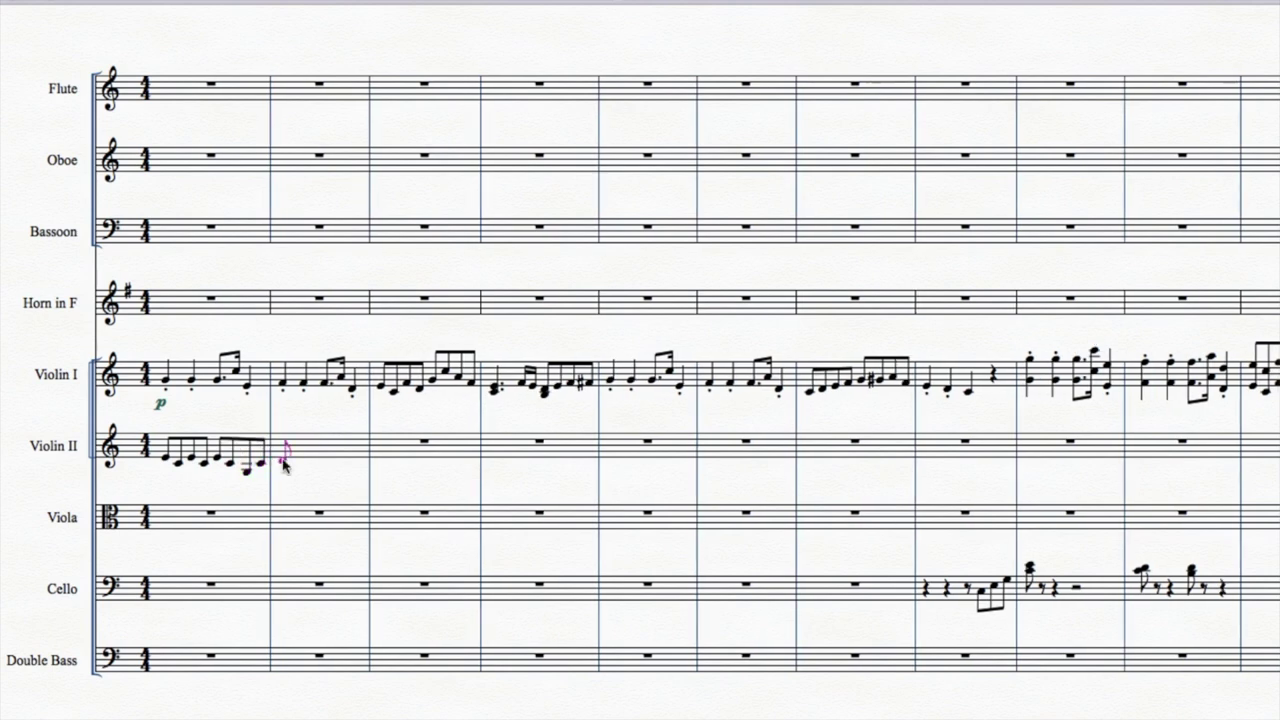
- Fill Violin II measure 2 with eighth notes D, C, D, C, D, B, low G, B
left_click(284, 463)
left_click(296, 462)
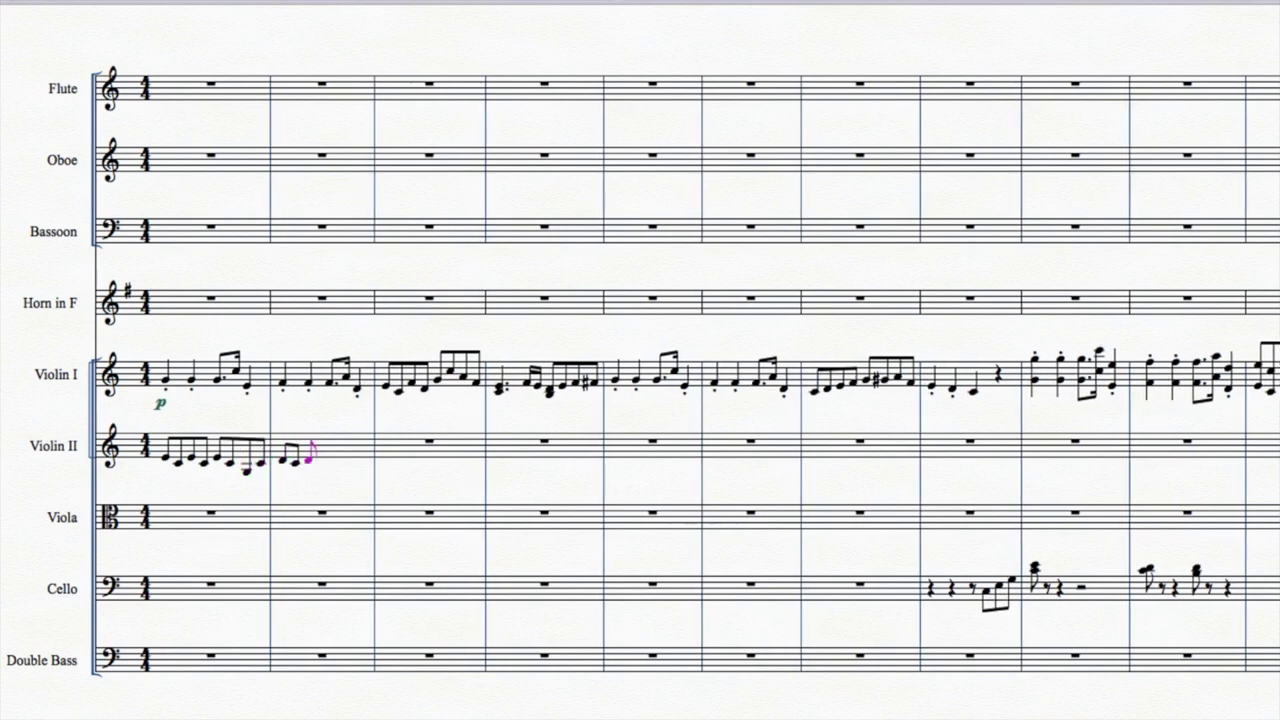
left_click(322, 463)
left_click(336, 461)
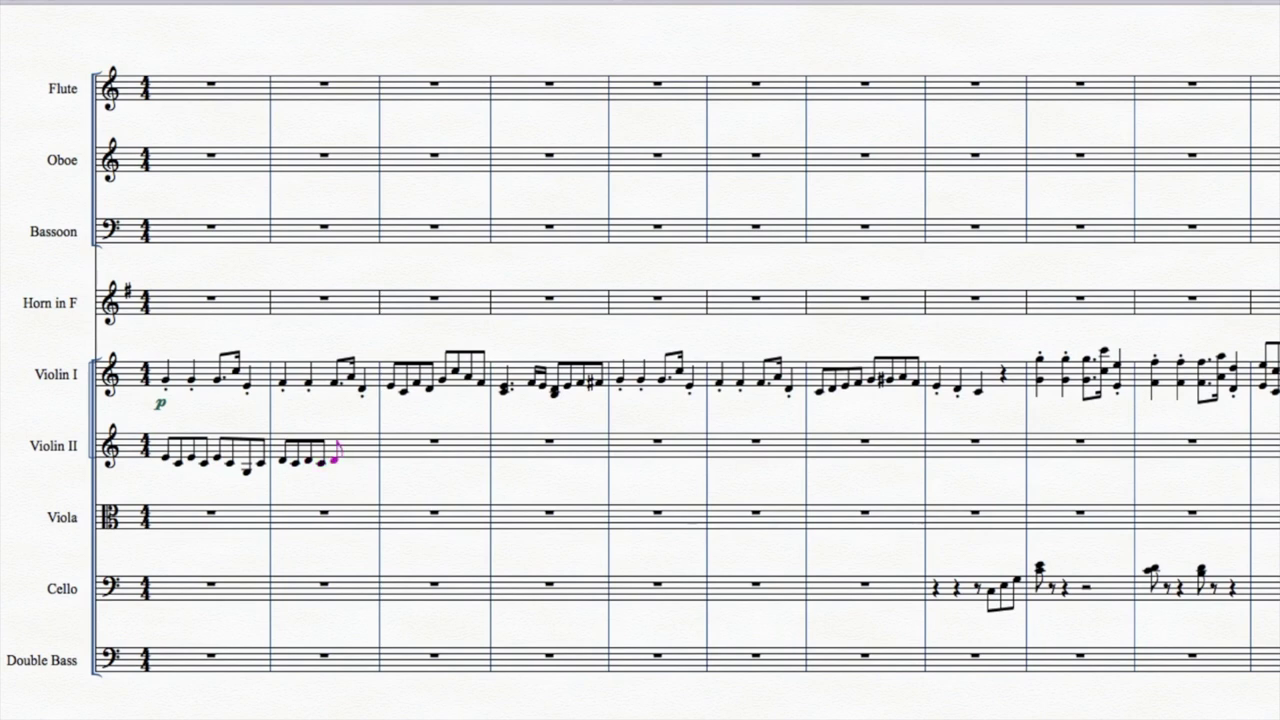
left_click(348, 466)
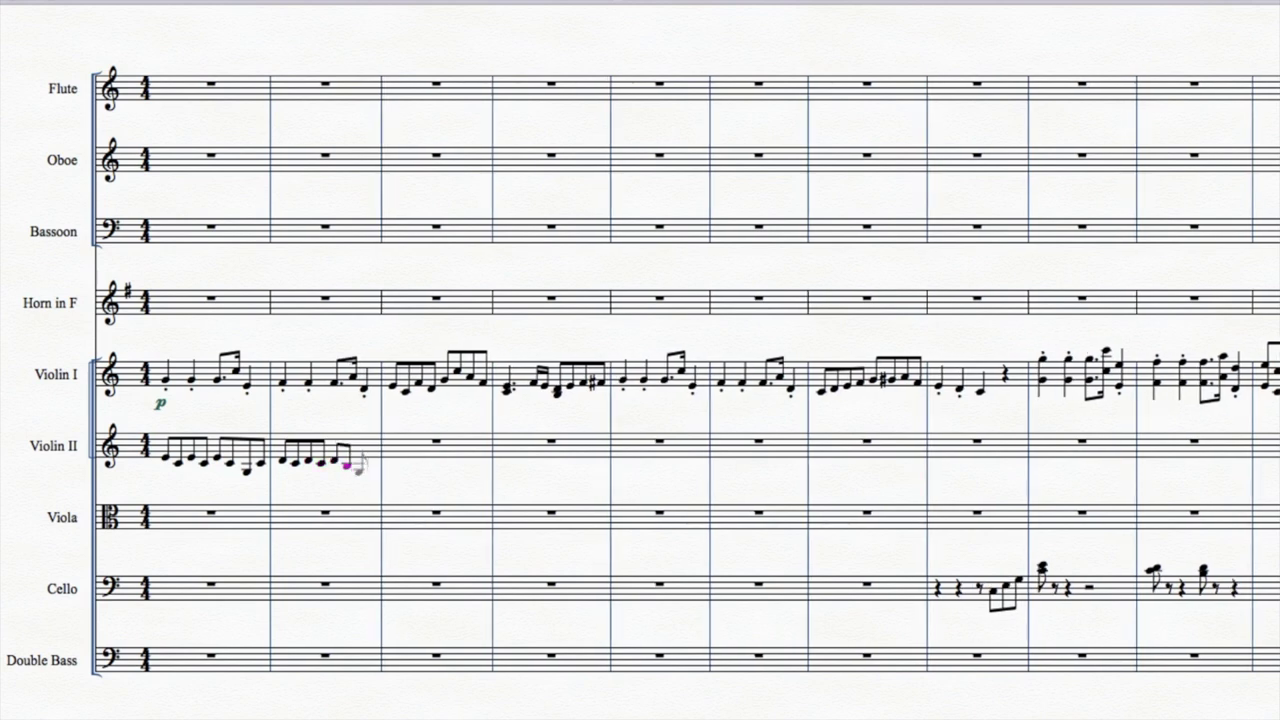
key("c")
key("c")
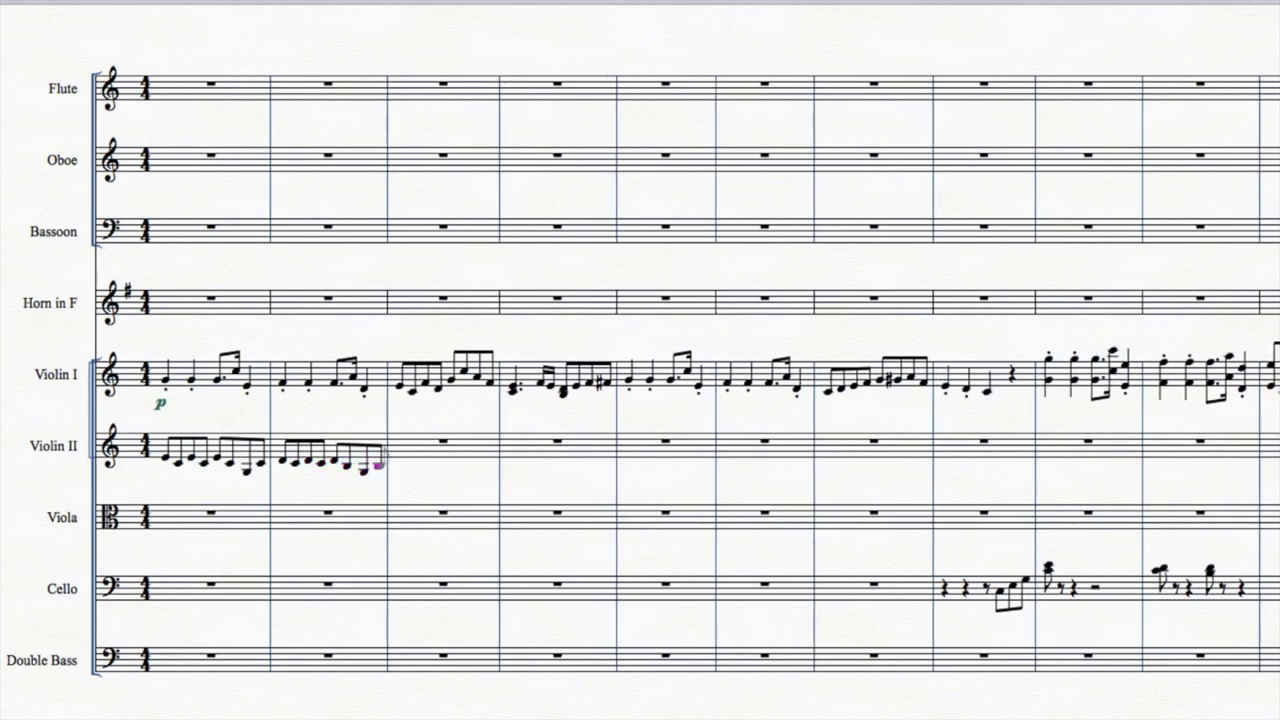
- Enter quarter notes C, D, E, F in Violin II measure 3
key("g")
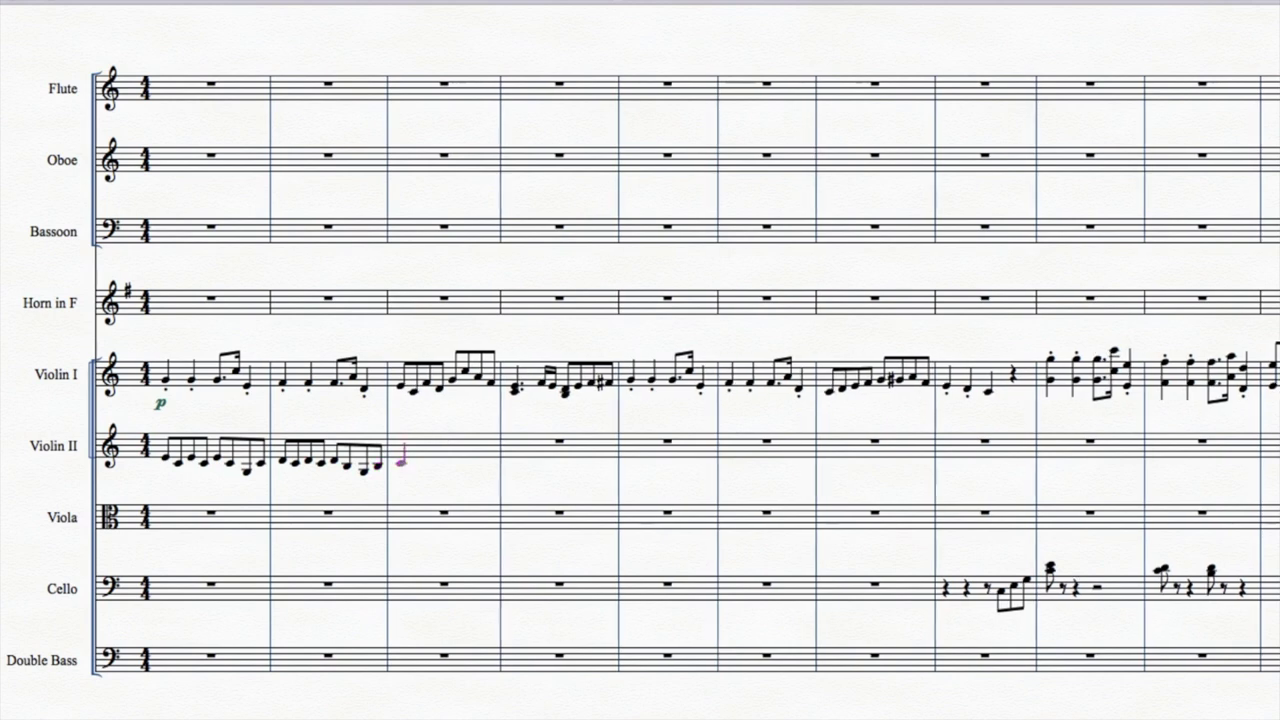
key("e")
key("e")
key("f")
- Enter a half note C followed by eighth notes B, C, D and D-sharp in Violin II measure 4
key("c")
key("b")
key("c")
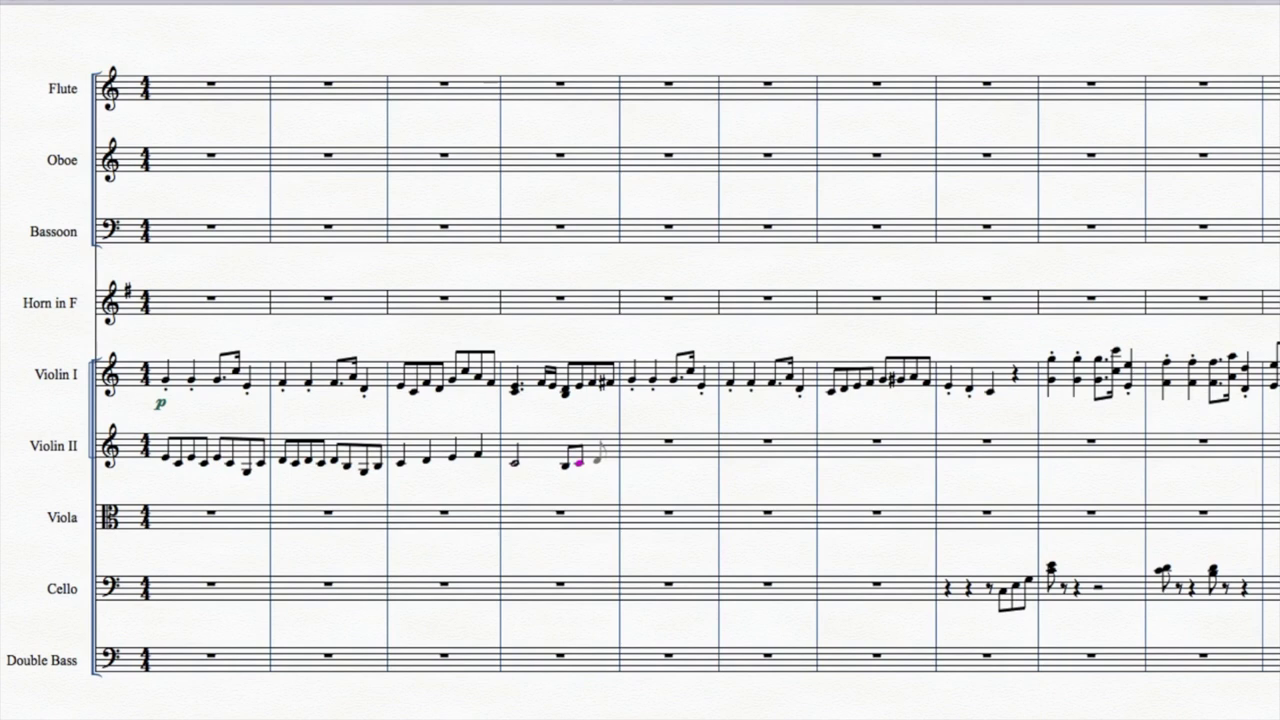
left_click(596, 455)
key("8")
left_click(609, 461)
key("Escape")
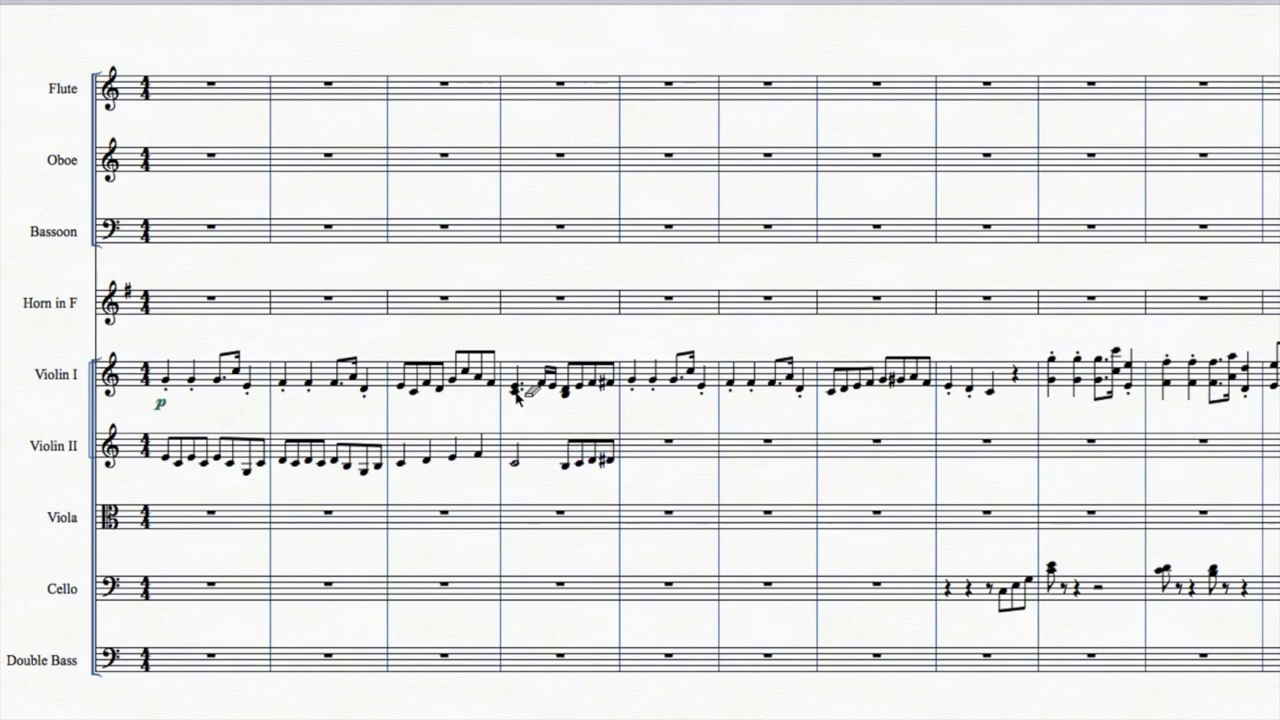
- Remove the lower chord notes from the first and third beats of Violin I measure 4
left_click(516, 392)
left_click(565, 394)
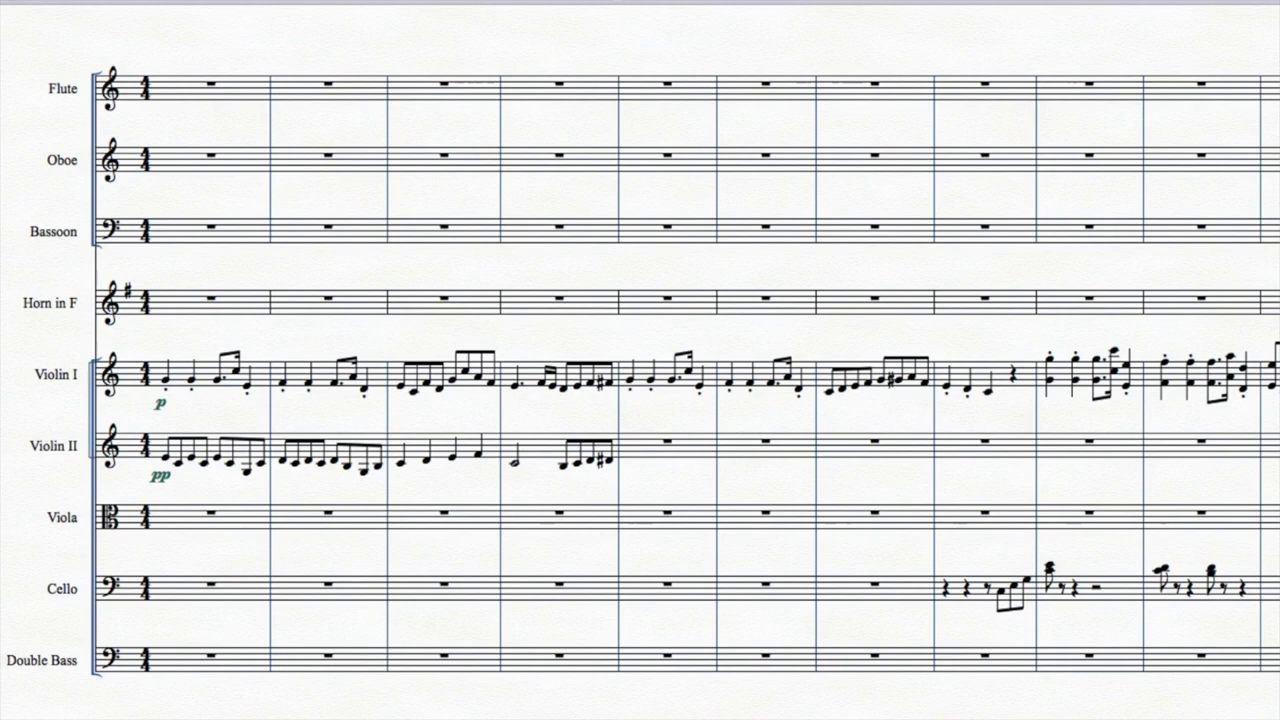
- Play back the opening four measures to check Violin I and Violin II together
key("space")
key("space")
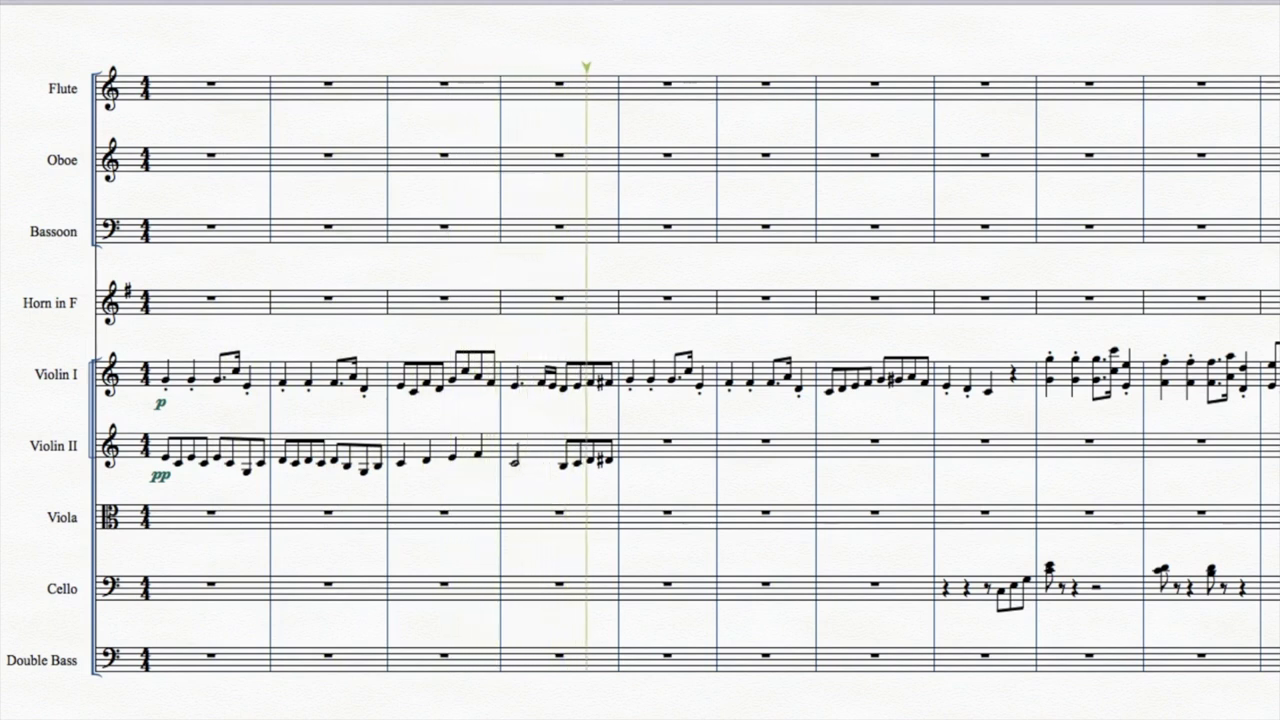
key("space")
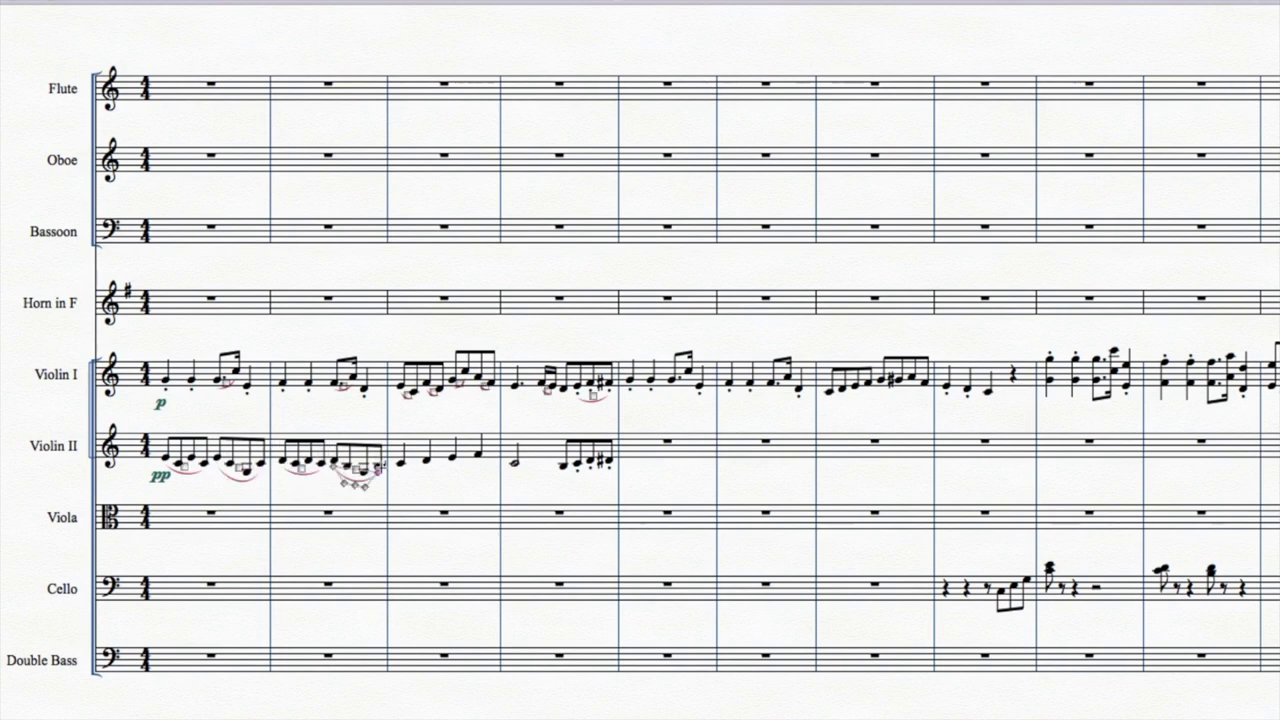
- In Violin II measure 4, slur the half note C to the B and slur the last three eighth notes
double_click(515, 463)
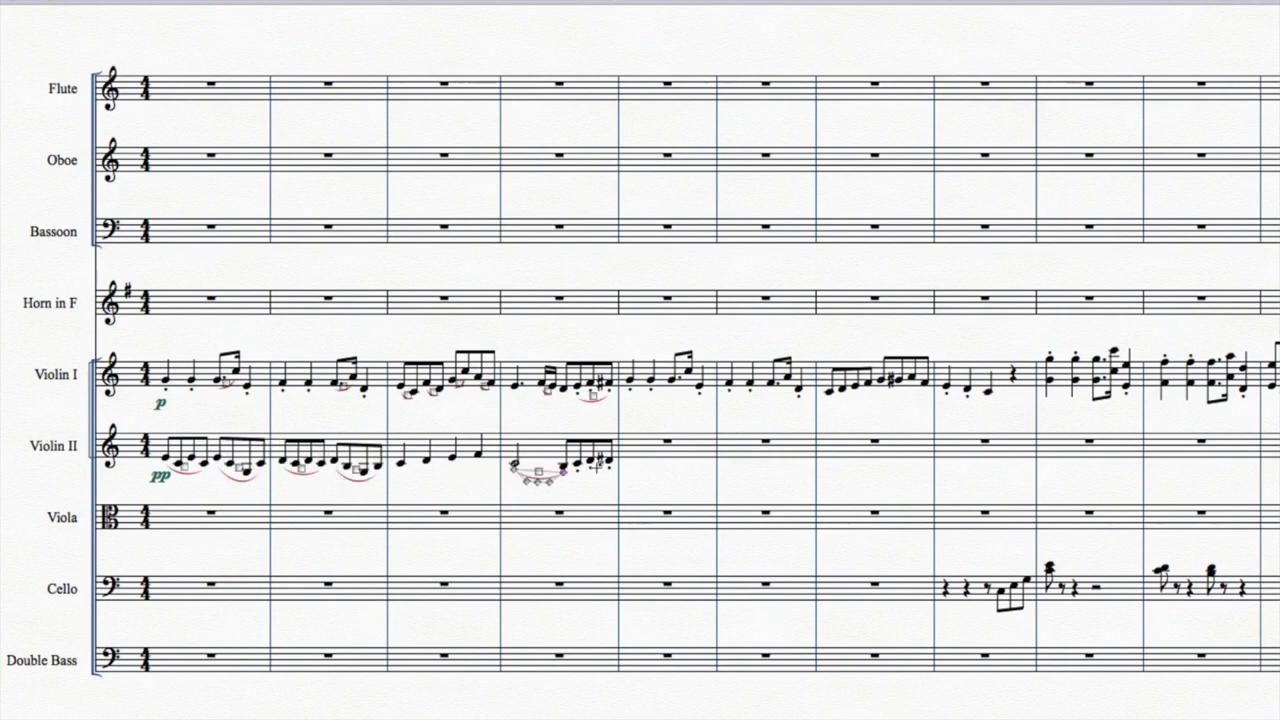
left_click_drag(577, 463, 622, 467)
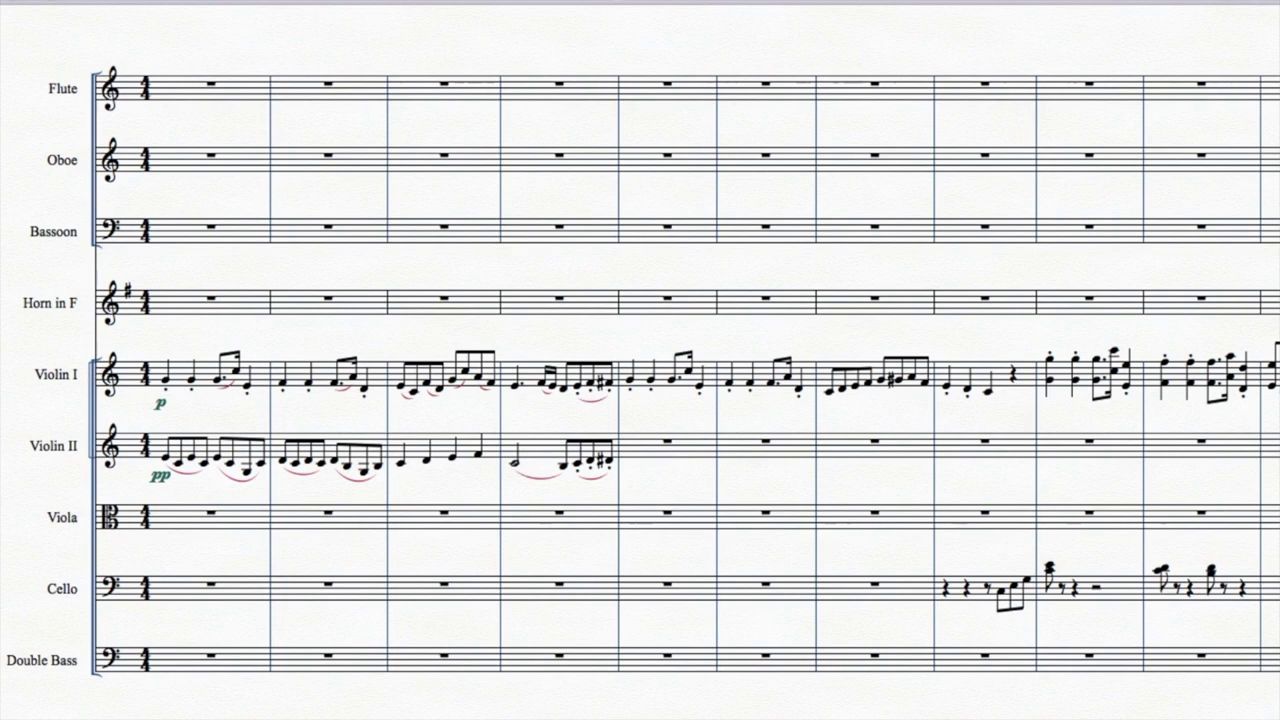
- Fill Violin II measure 5 with eighth notes E, C, E, C, E, C, low G, C
left_click(634, 457)
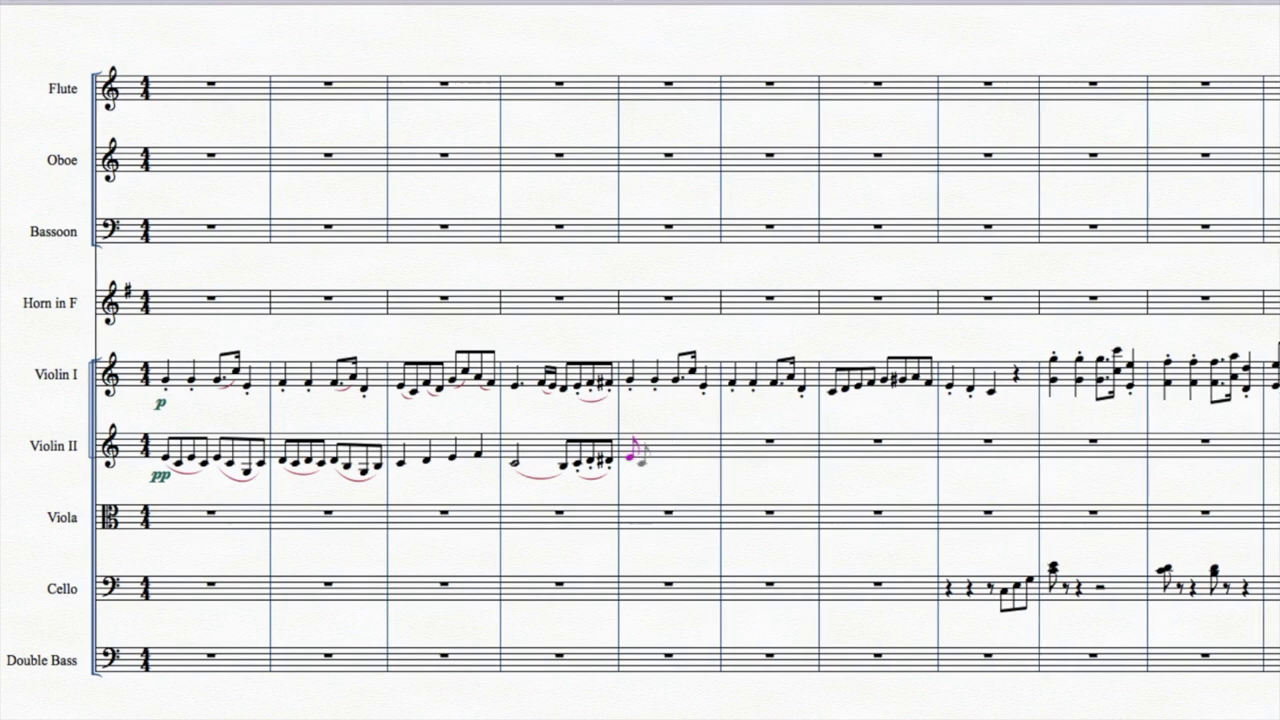
left_click(643, 463)
left_click(659, 457)
key("e")
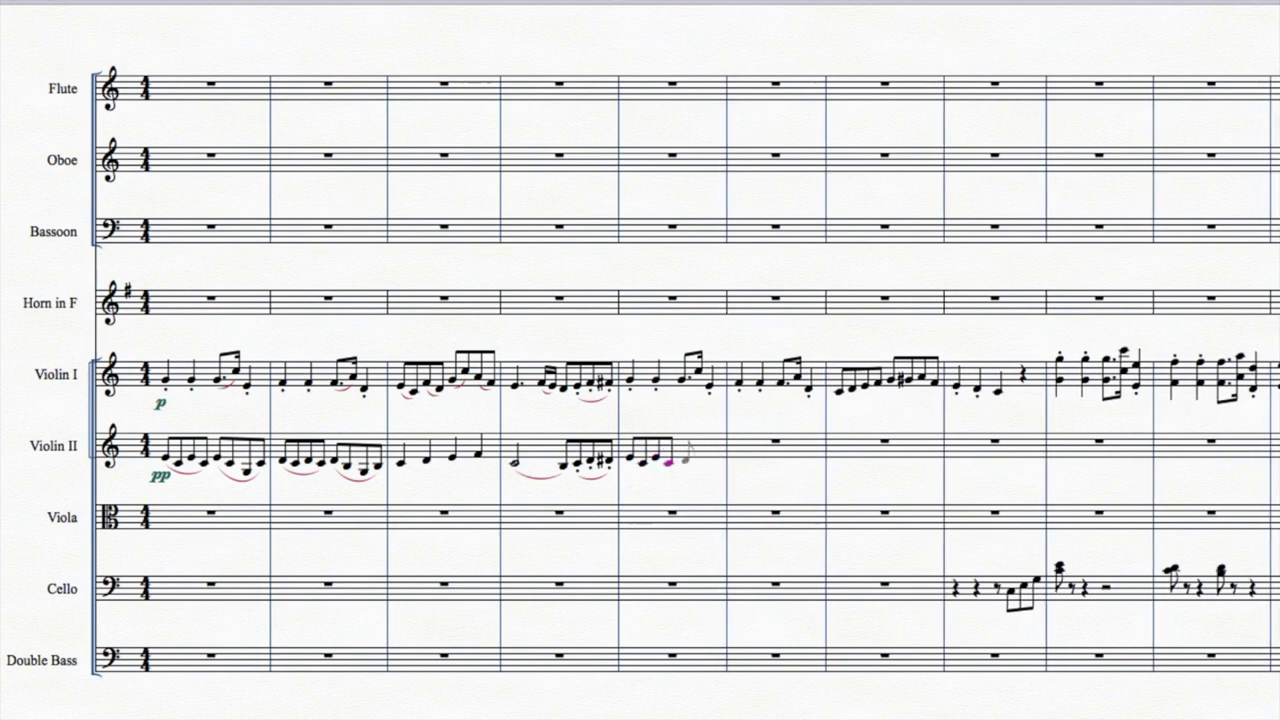
key("g")
key("e")
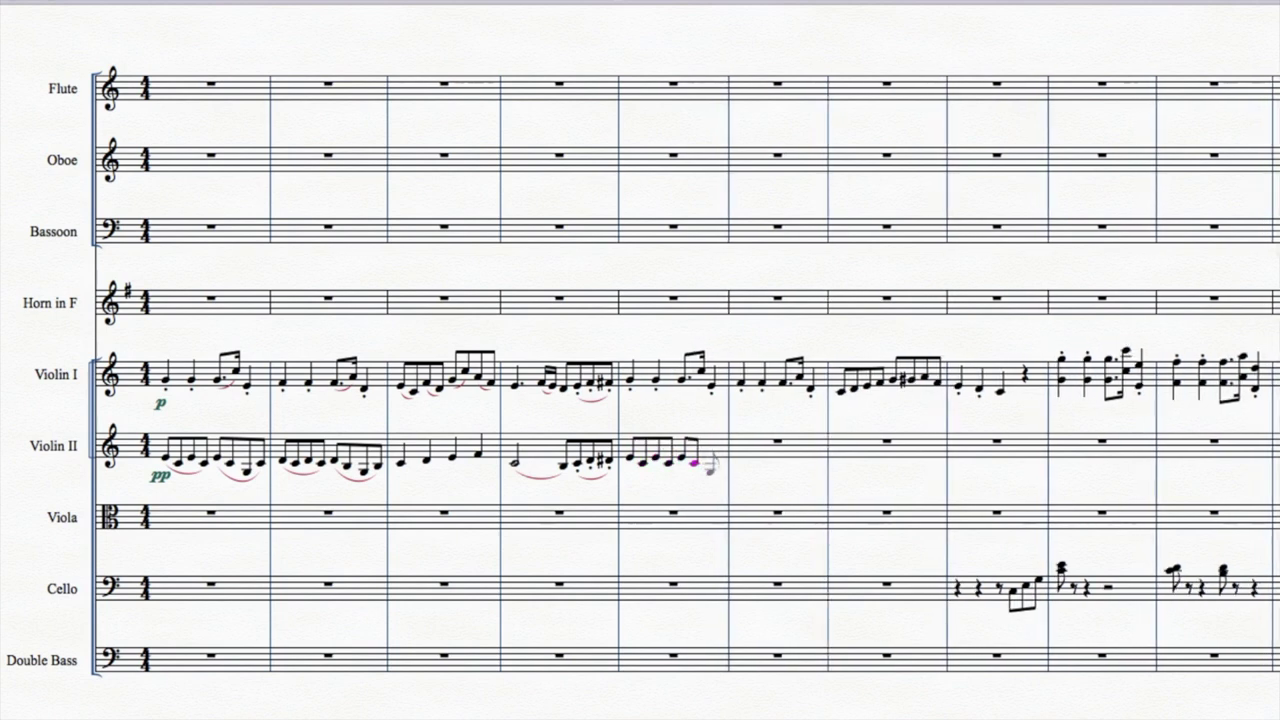
key("c")
key("e")
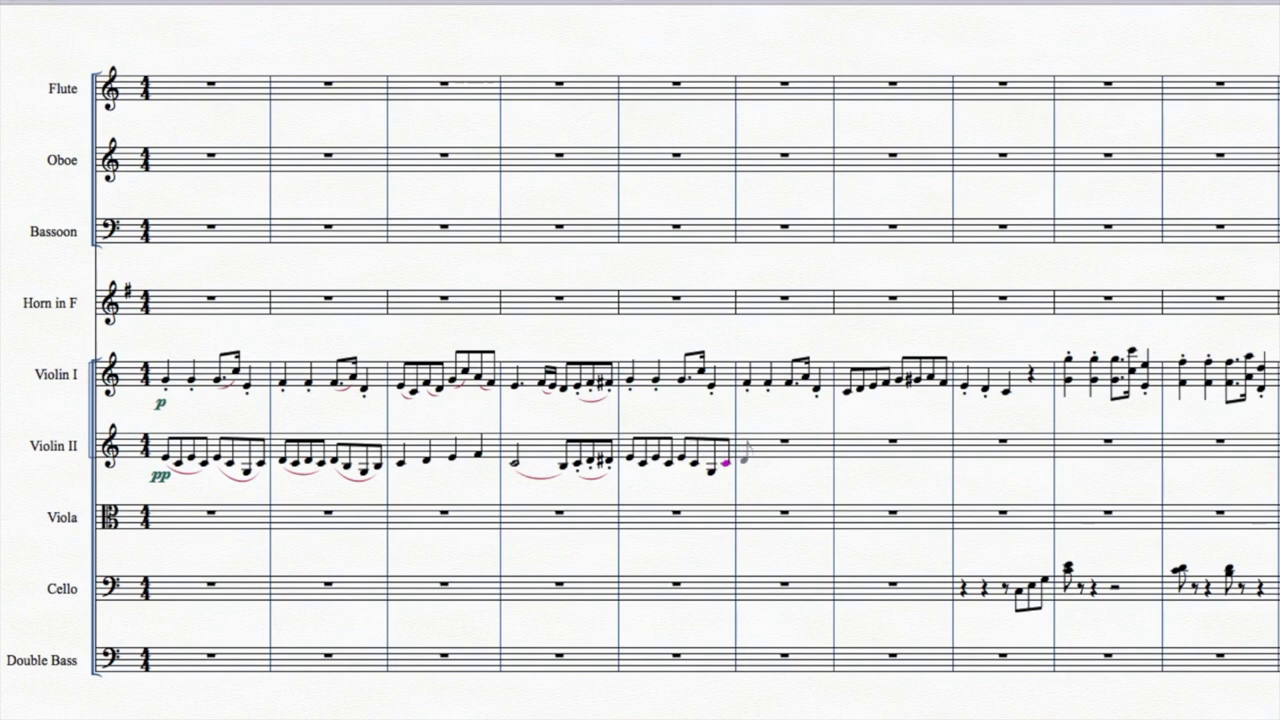
- Fill Violin II measure 6 with eighth notes D, C, D, C, D, B, low G, B
key("g")
key("g")
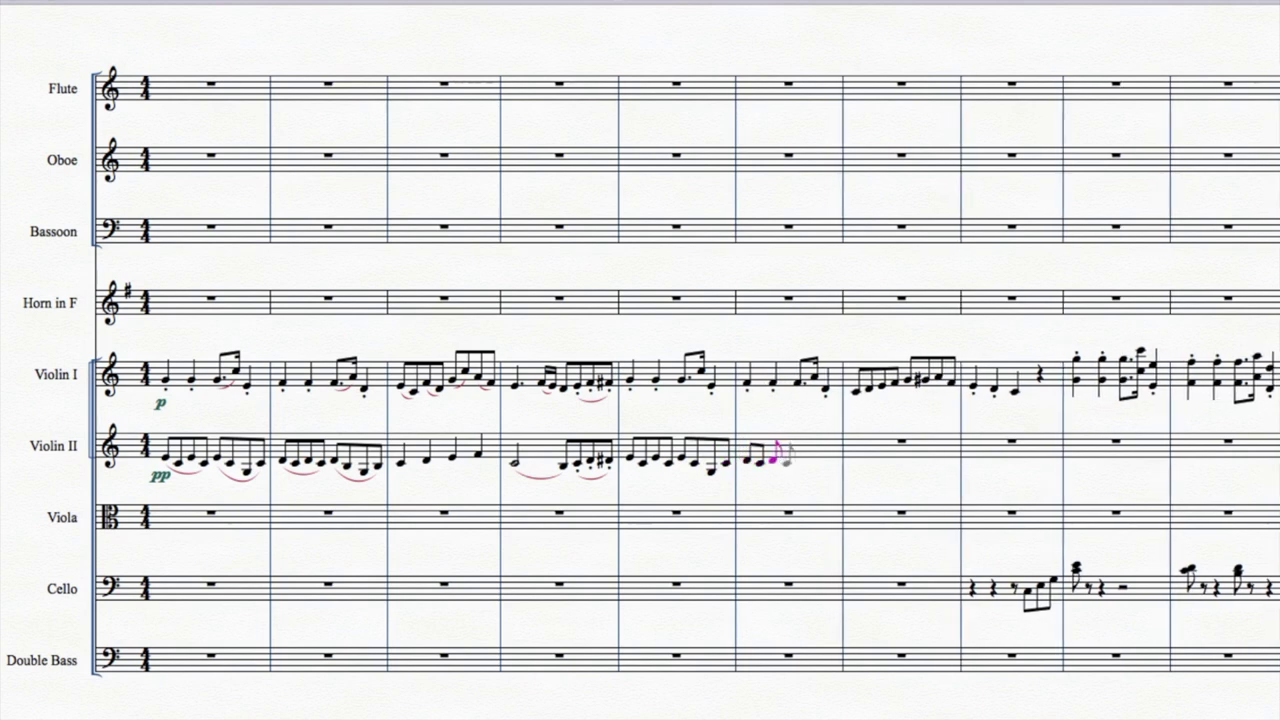
left_click(787, 462)
left_click(800, 460)
left_click(812, 465)
key("e")
key("g")
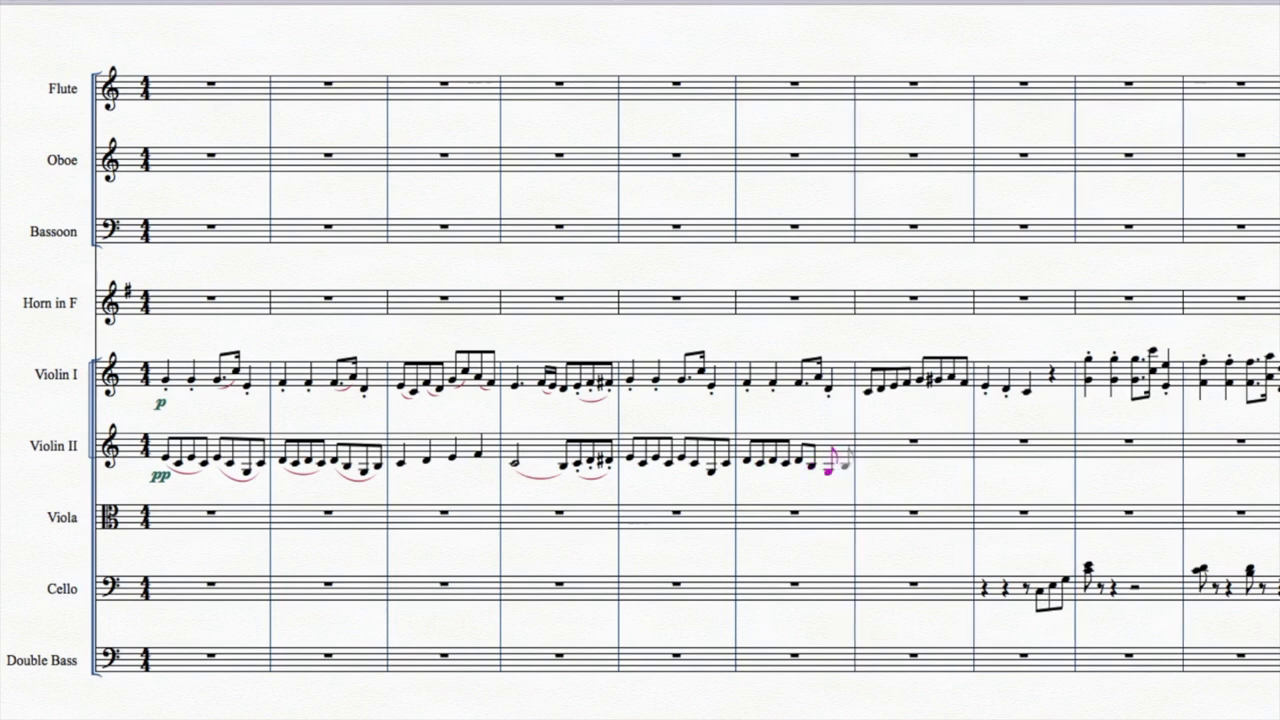
key("f")
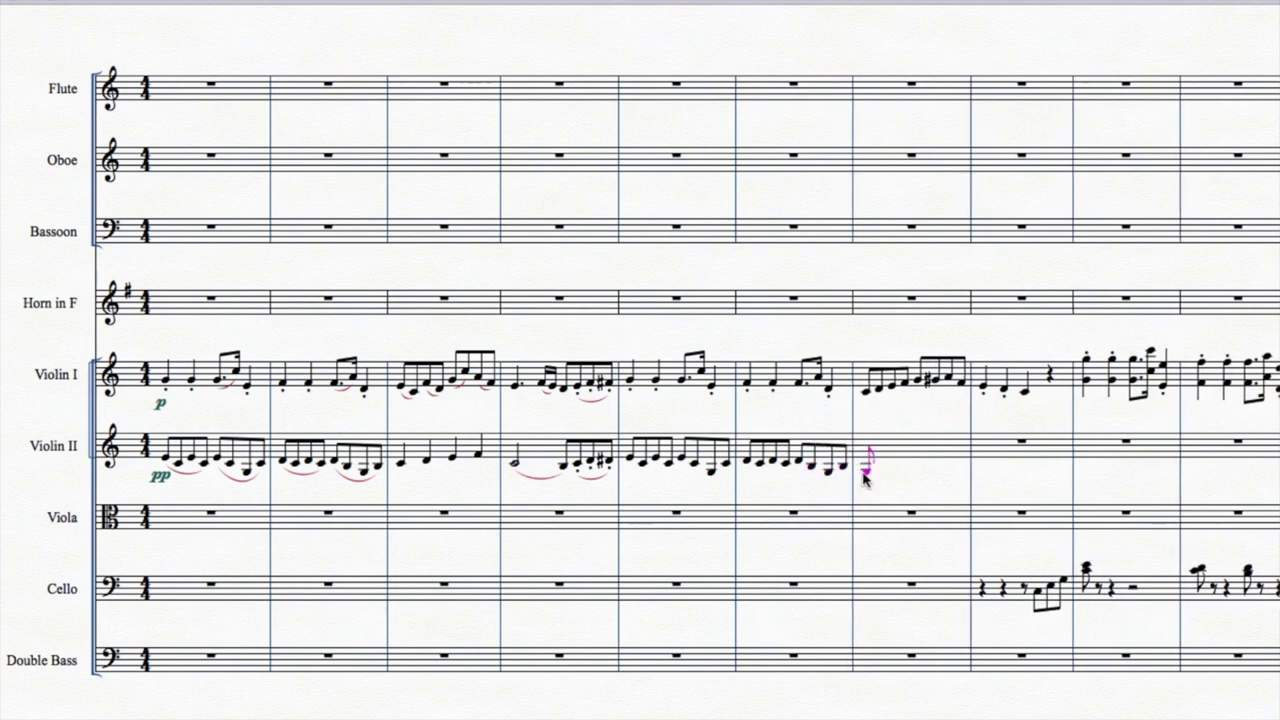
- Fill Violin II measure 7 with eighth notes low G, B, C, D, E, F, C, D
key("g")
left_click(892, 463)
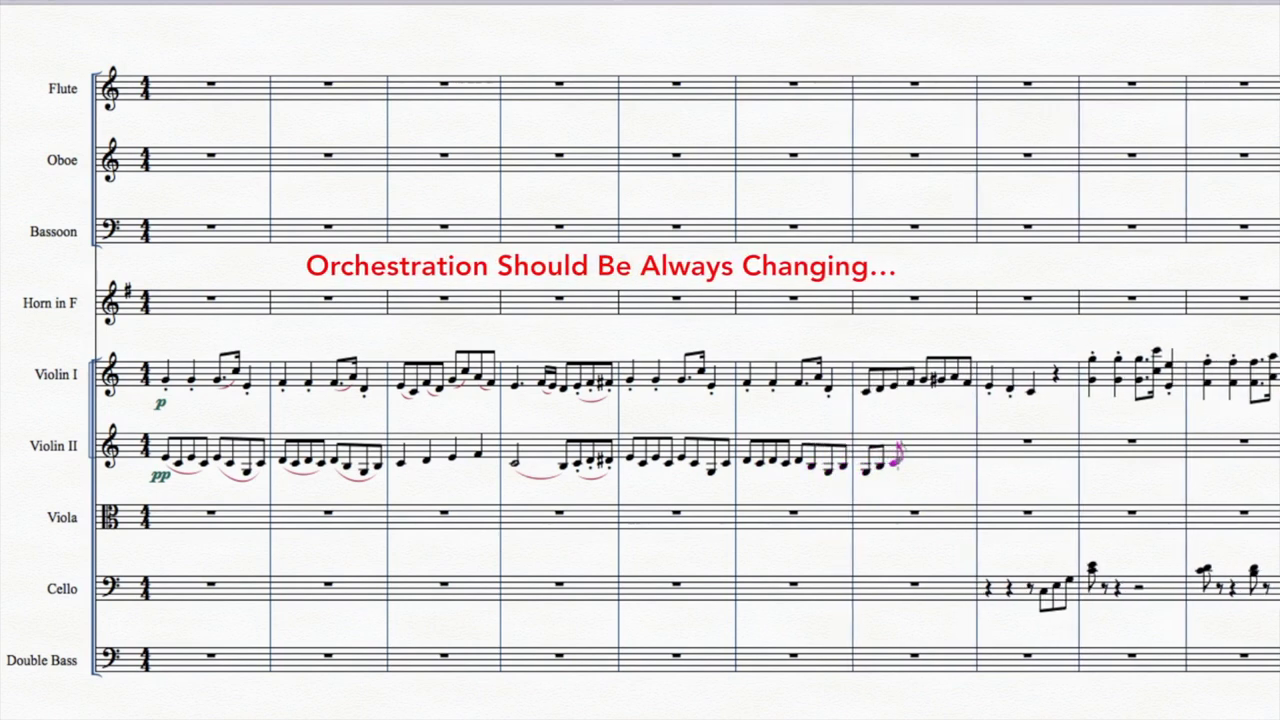
left_click(906, 460)
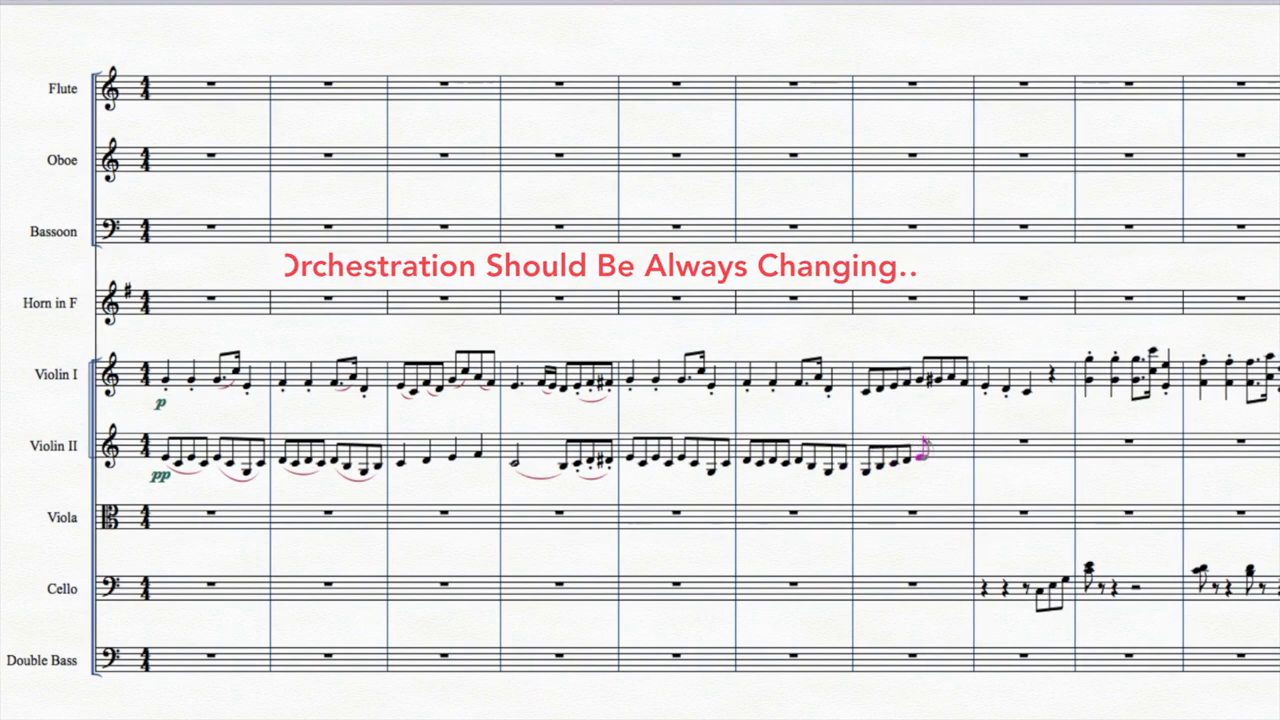
key("c")
key("a")
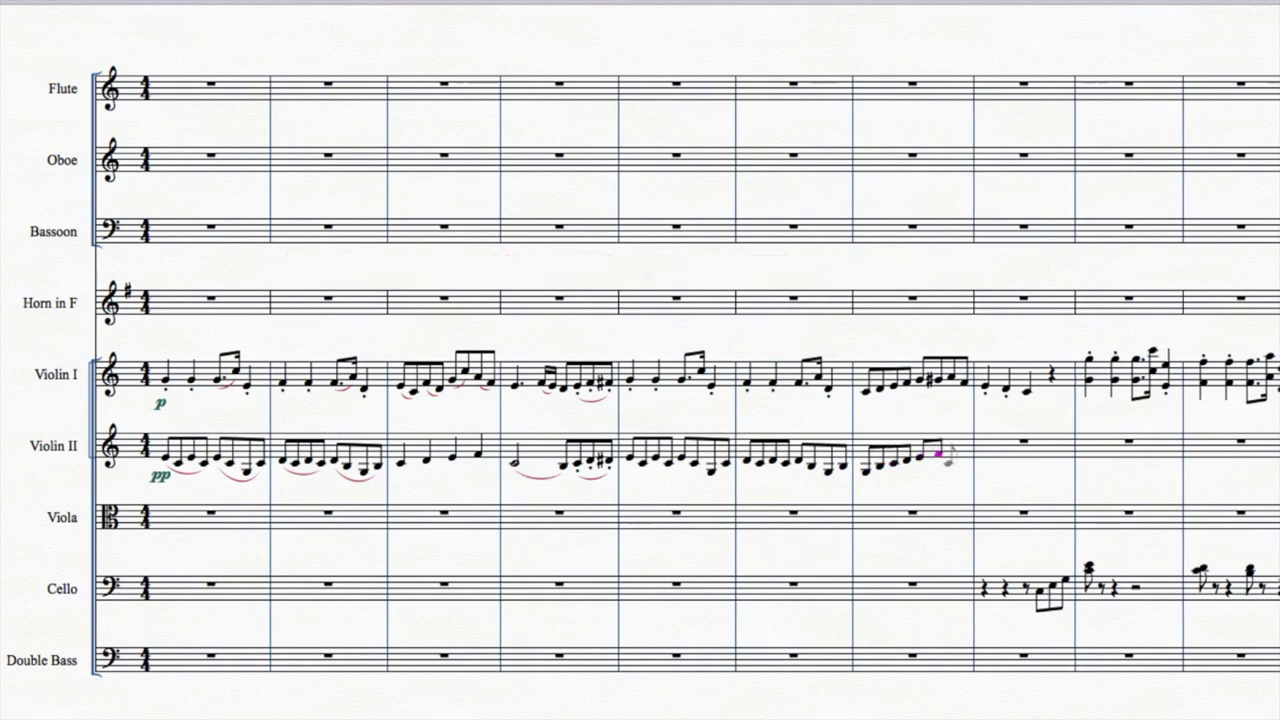
left_click(967, 460)
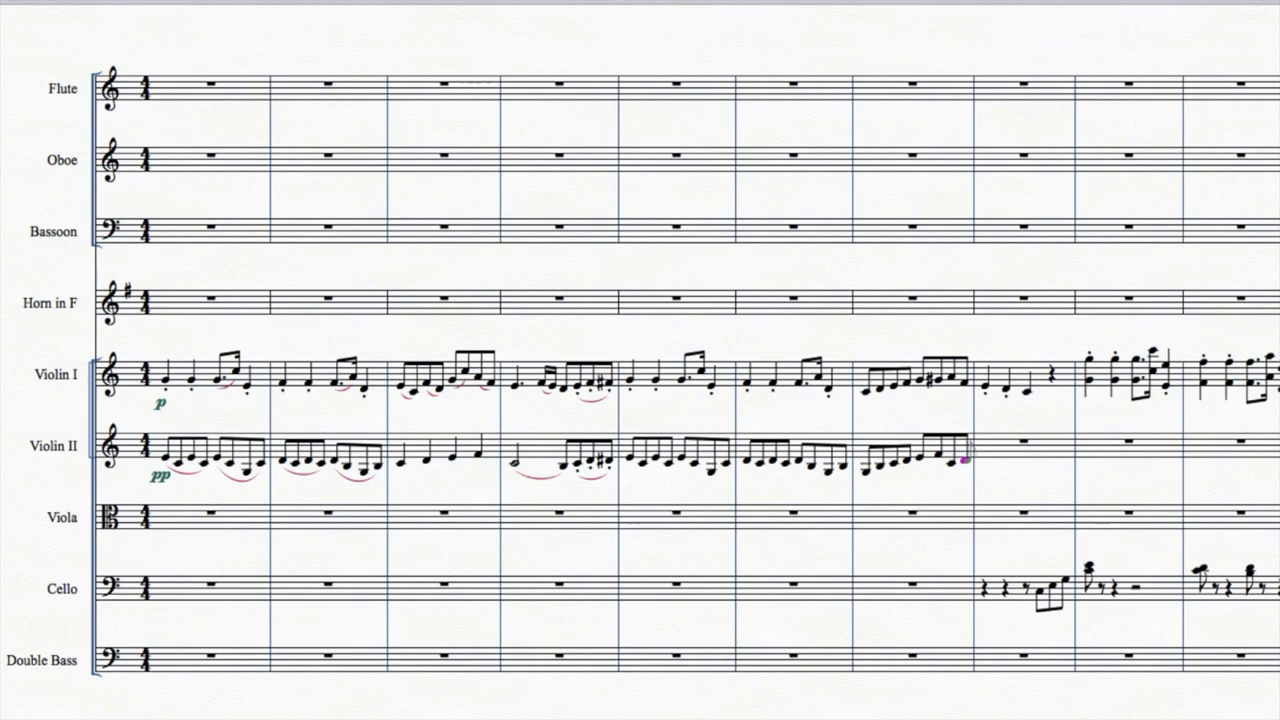
- Enter quarter notes C, B, C and leave a quarter rest in Violin II measure 8
key("4")
left_click(986, 463)
left_click(1011, 466)
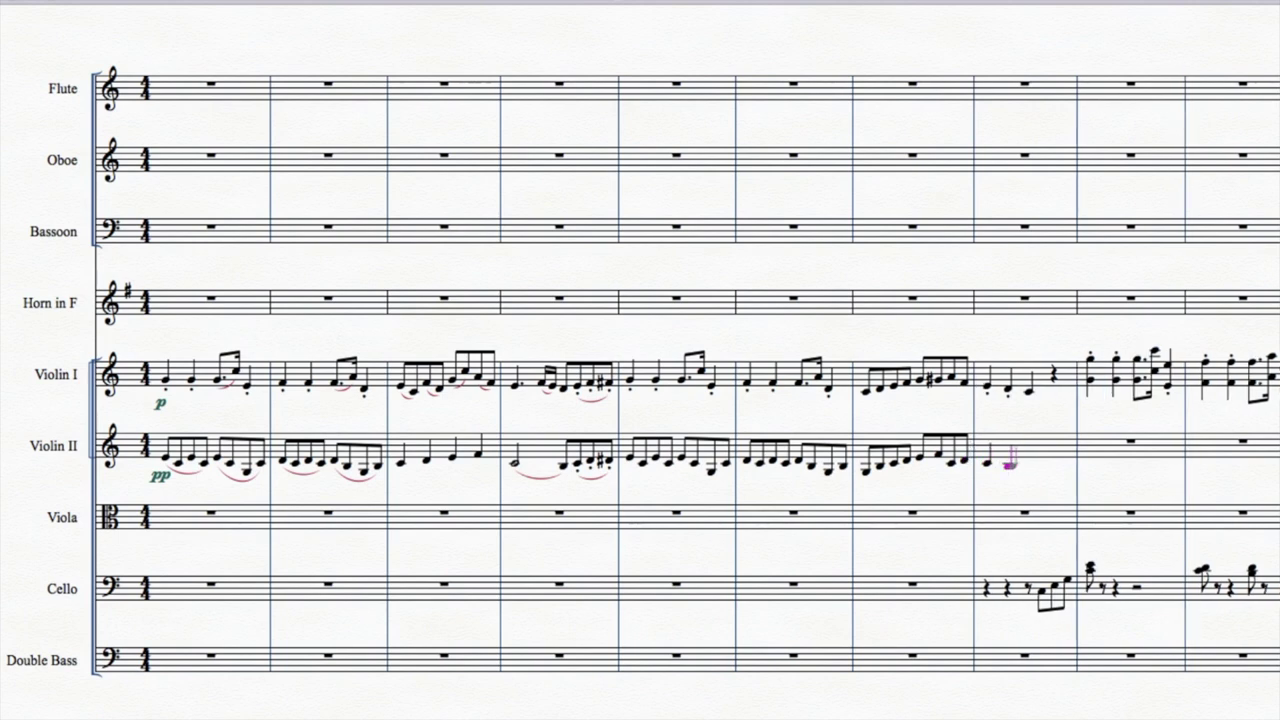
left_click(1030, 463)
- Start the Viola part in measure 4 with a quarter rest and half note G, then whole notes low C and G in measures 5 and 6
left_click(514, 517)
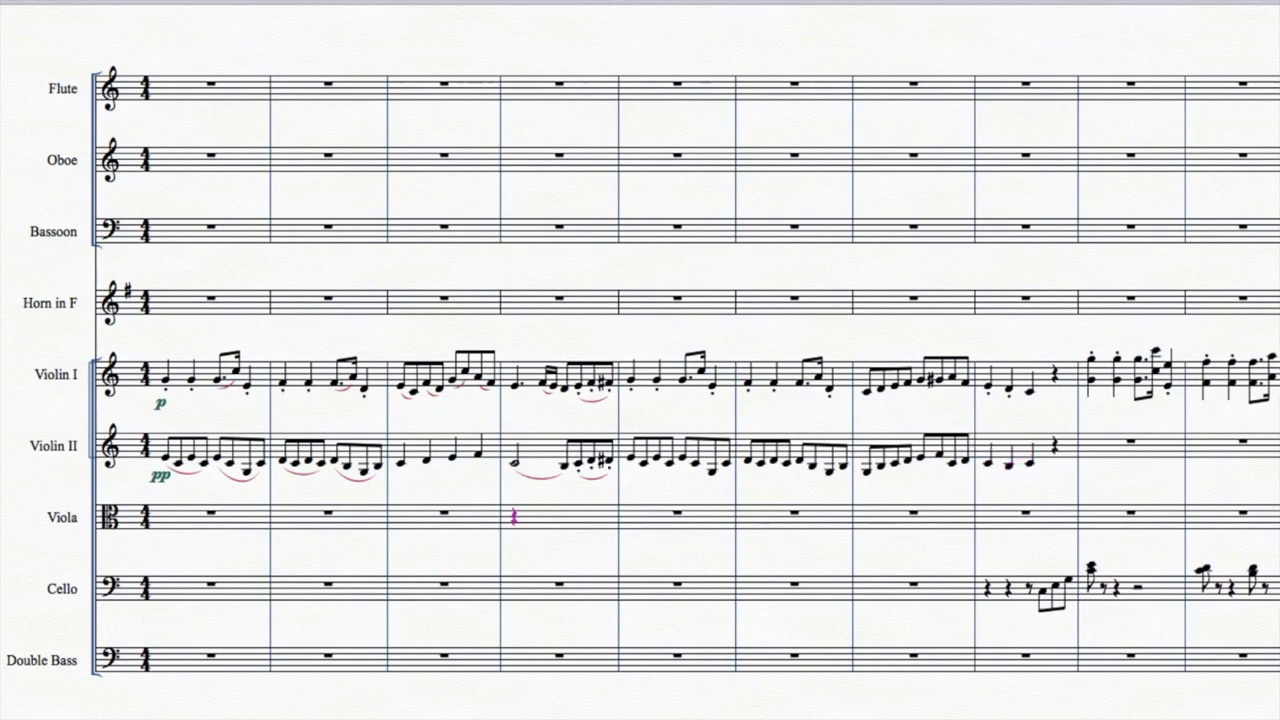
key("5")
left_click(541, 525)
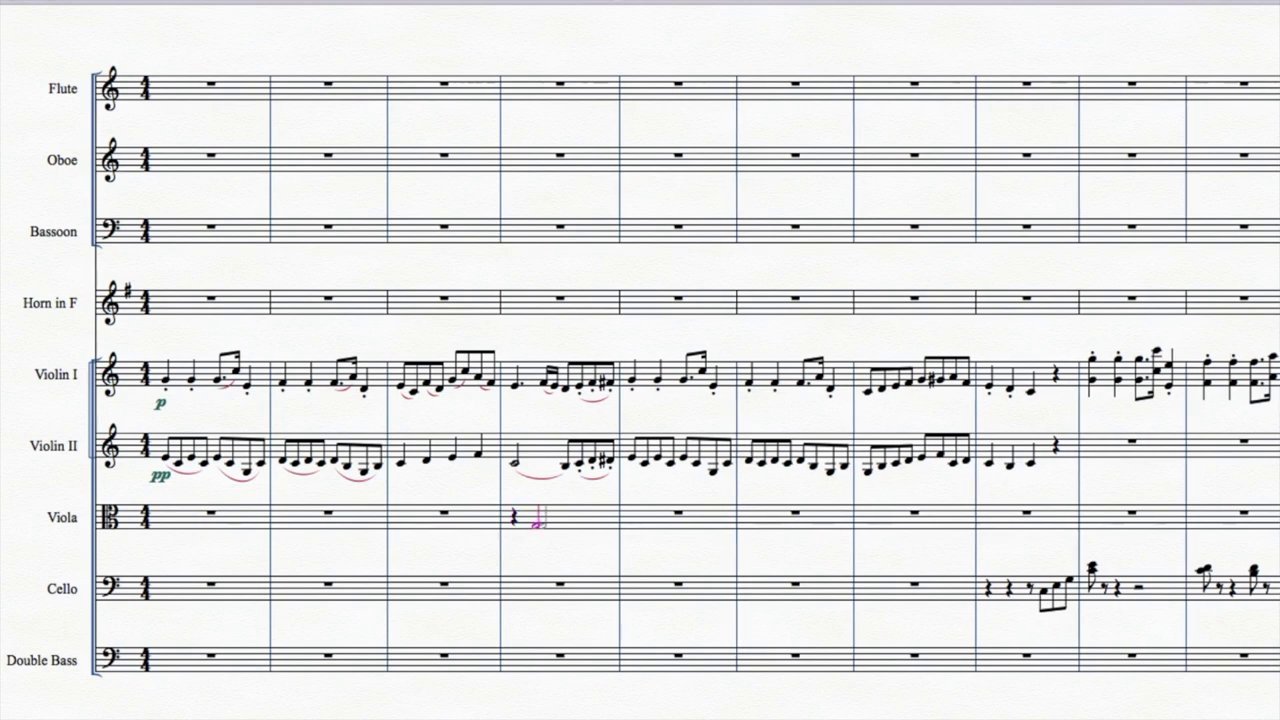
key("a")
left_click(646, 538)
key("a")
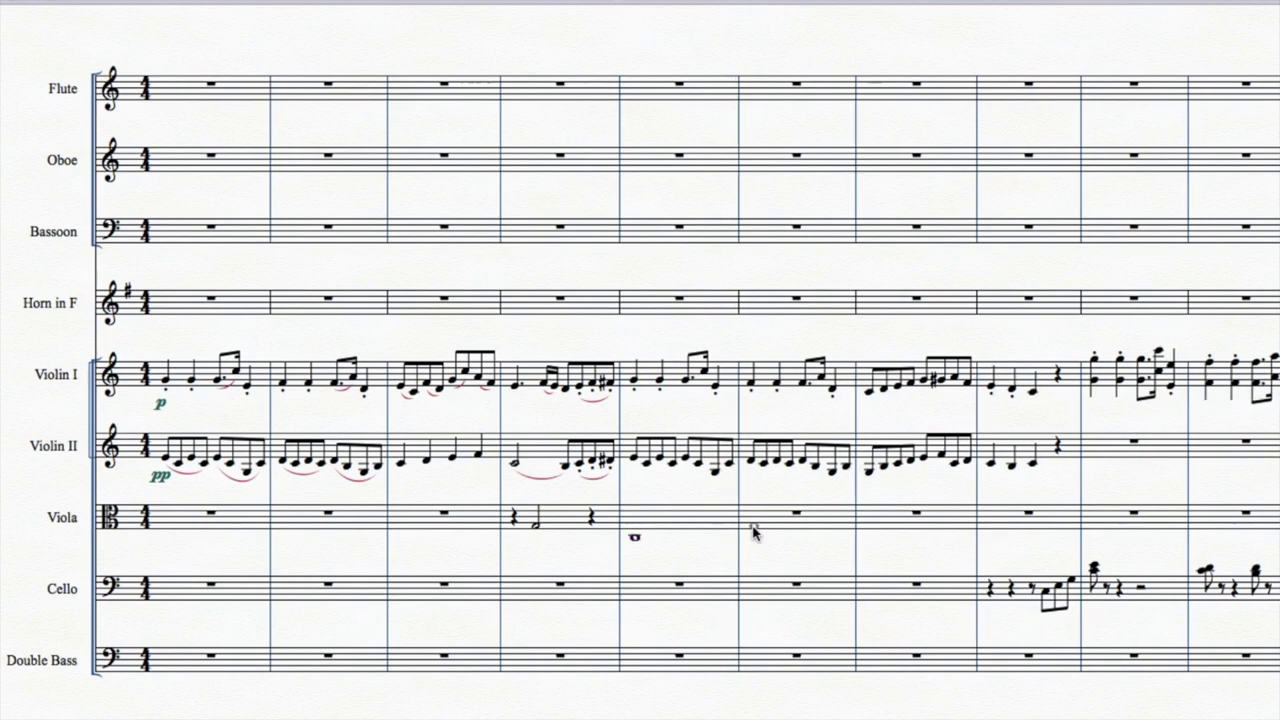
- Enter quarter notes G, E, low C, F in Viola measure 7
left_click(870, 525)
key("f")
key("e")
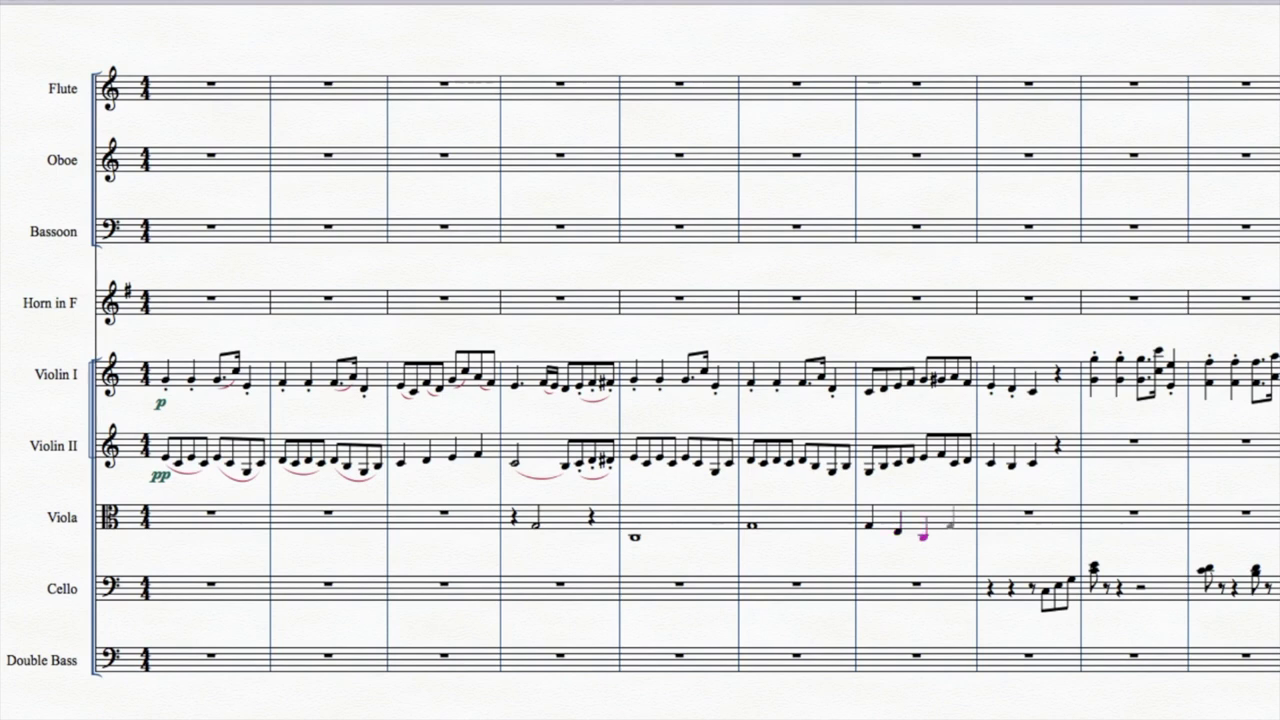
key("g")
- Enter quarter notes G, F, E in Viola measure 8, and tie the whole note G in measure 6 into measure 7
left_click(991, 525)
left_click(1010, 528)
key("4")
left_click(1030, 531)
key("4")
key("Escape")
left_click(752, 525)
key("KP_Enter")
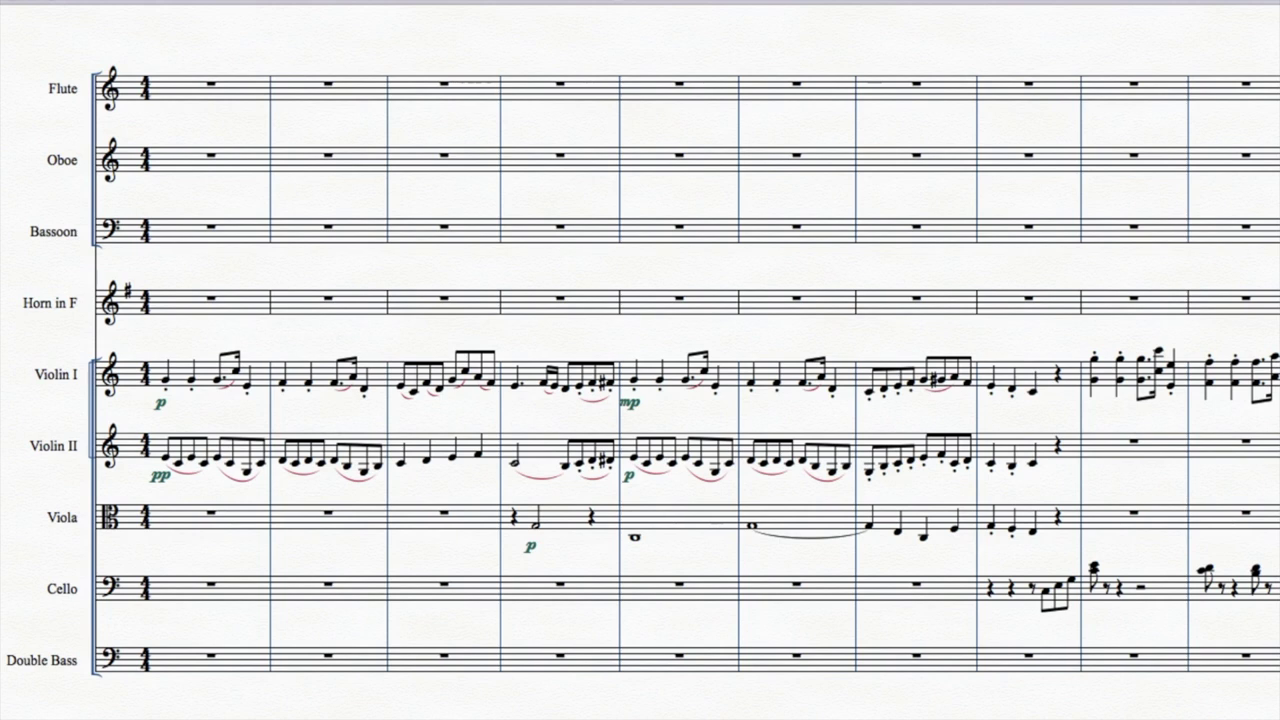
- Play back the first eight measures to check the combined string parts
key("space")
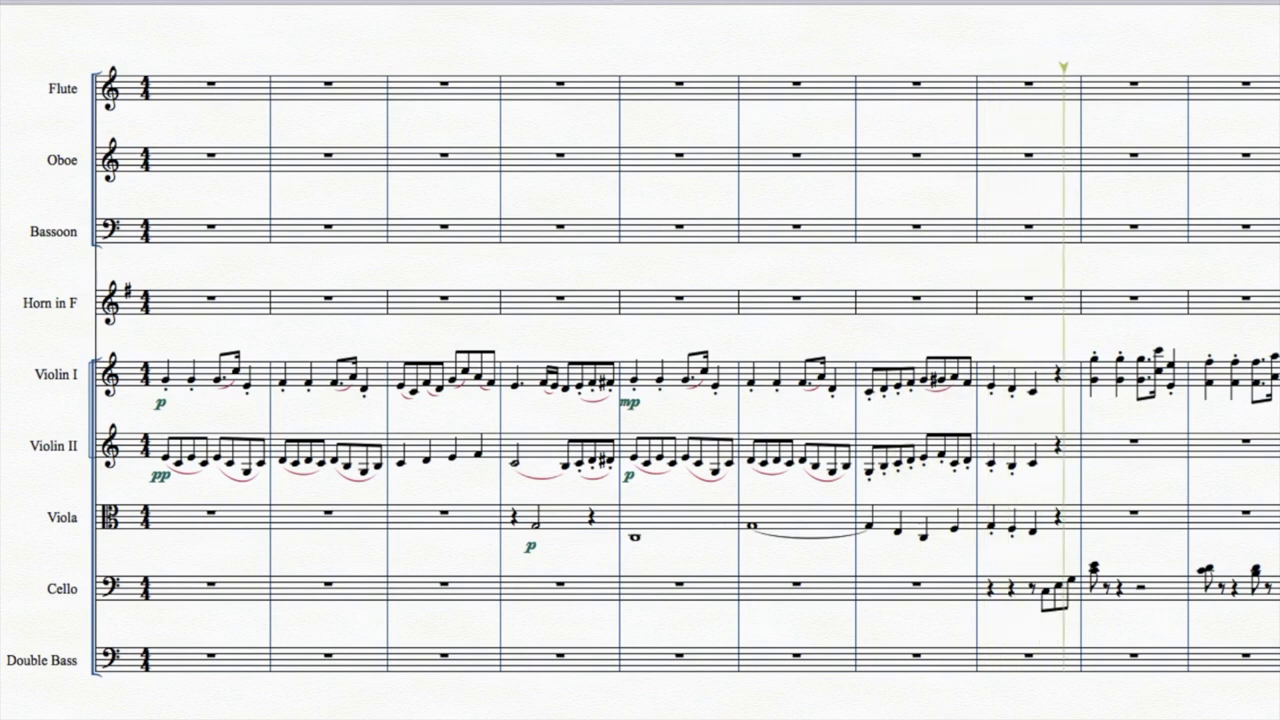
key("space")
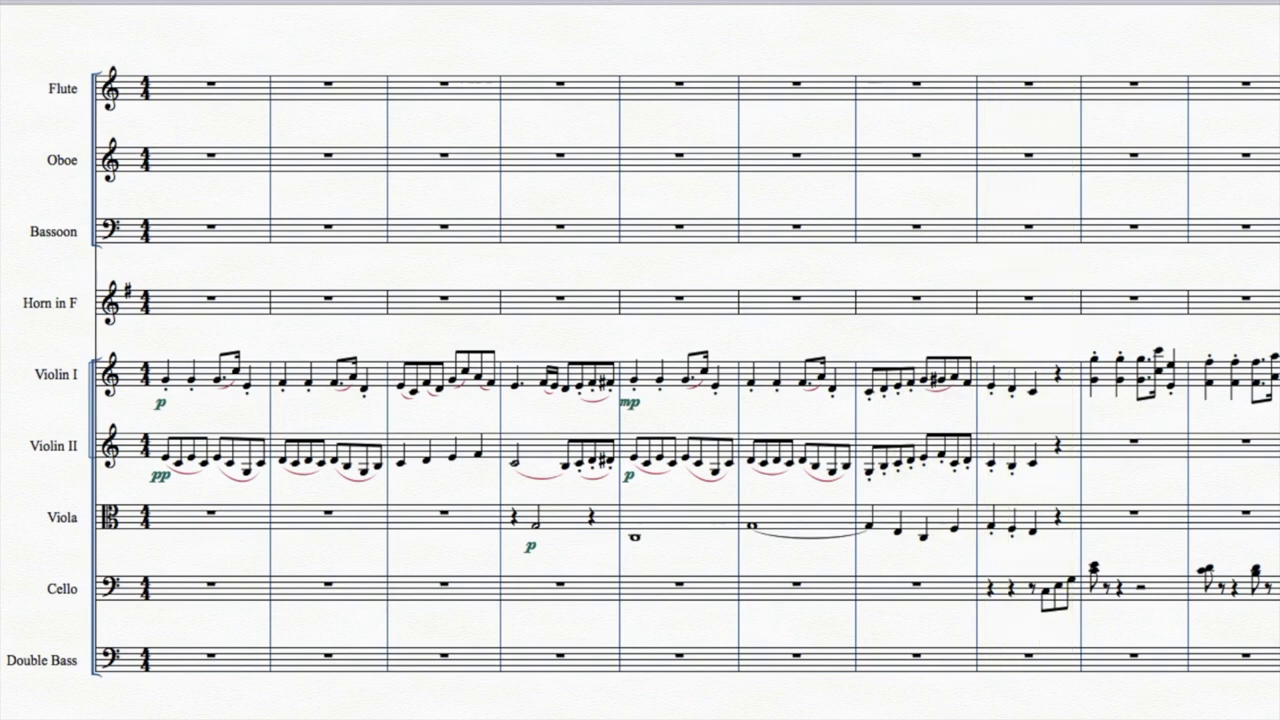
- Enter eighth notes C, E, G ending Double Bass measure 8, and mark the Cello and Double Bass pickups f
scroll(640, 372, "right", 8)
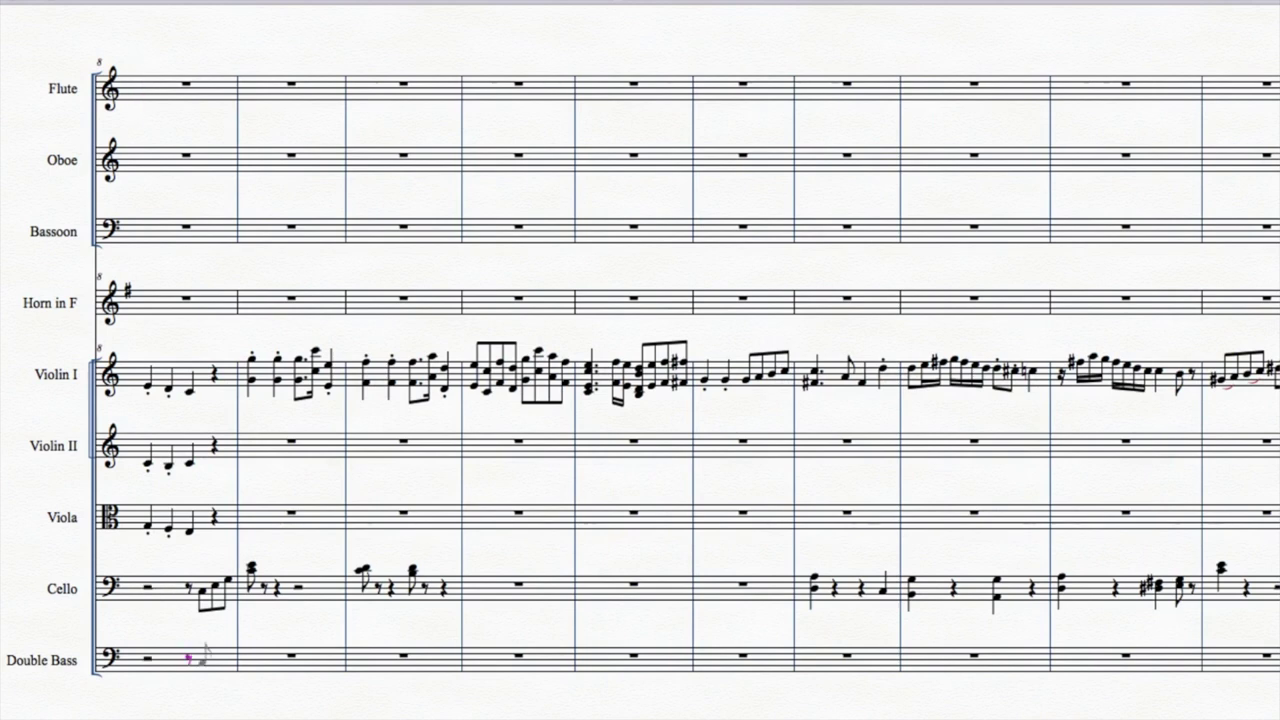
left_click(203, 661)
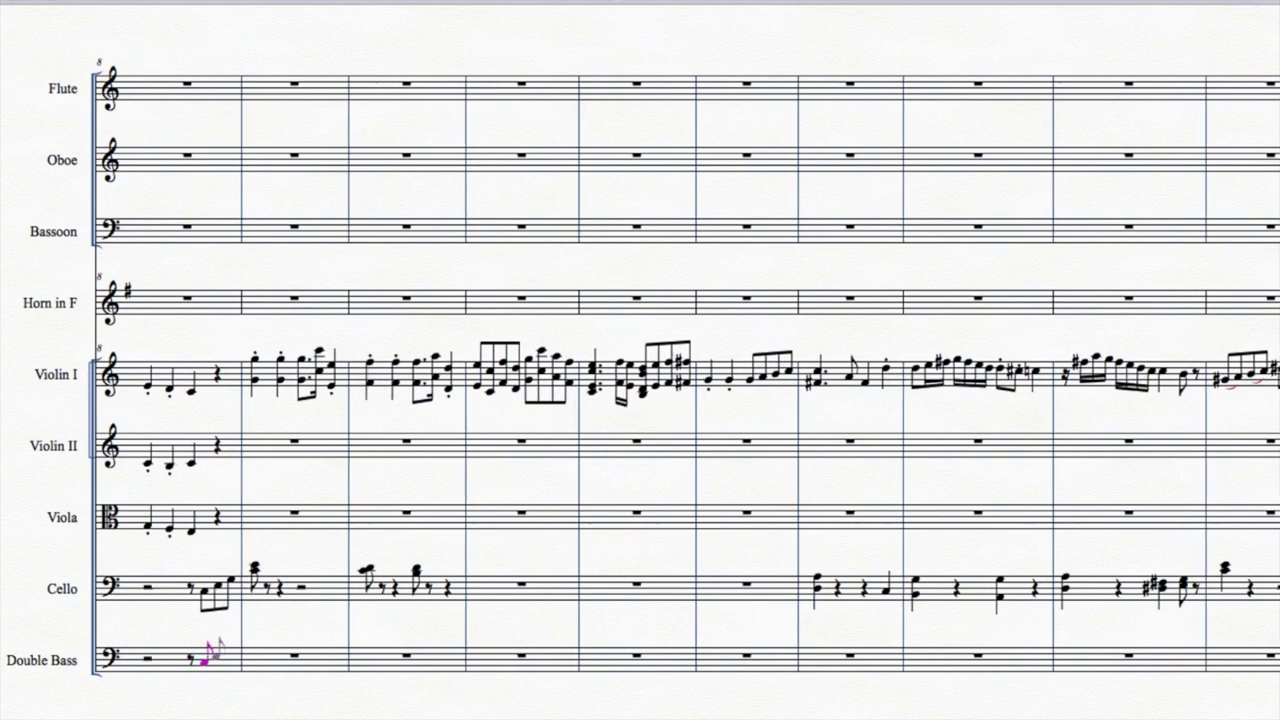
left_click(216, 657)
left_click(218, 660)
left_click(228, 652)
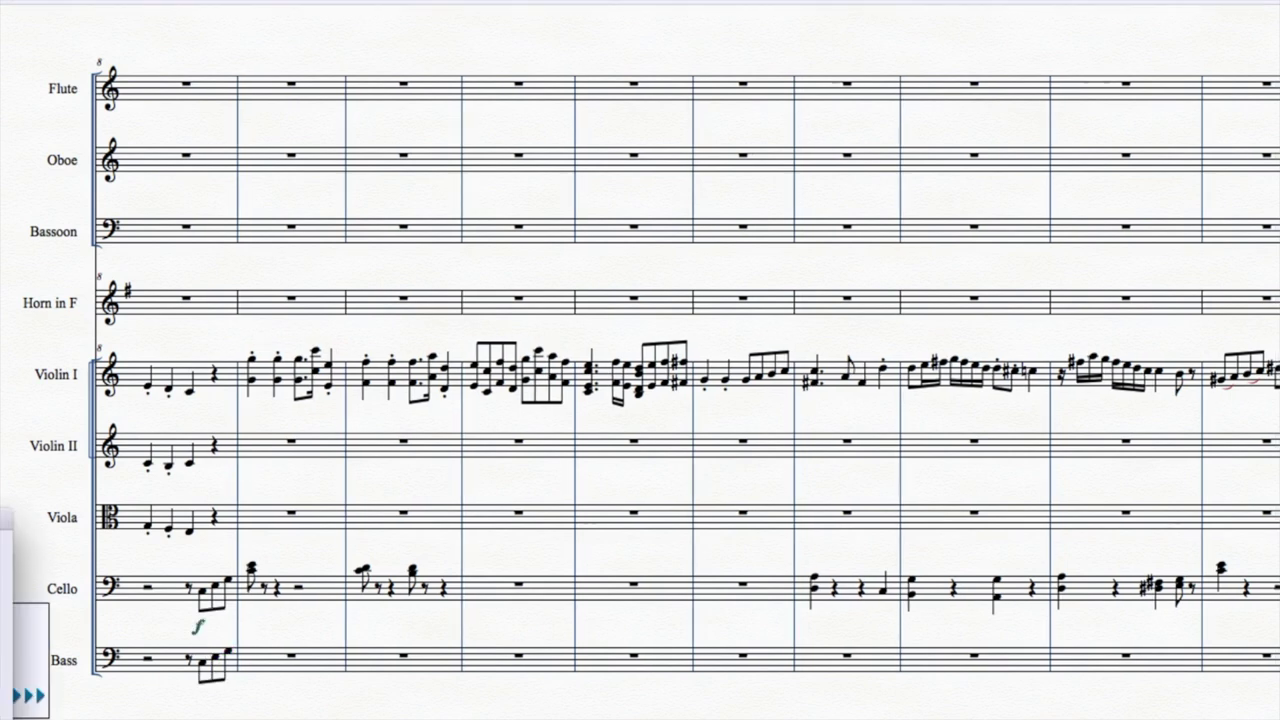
key("Return")
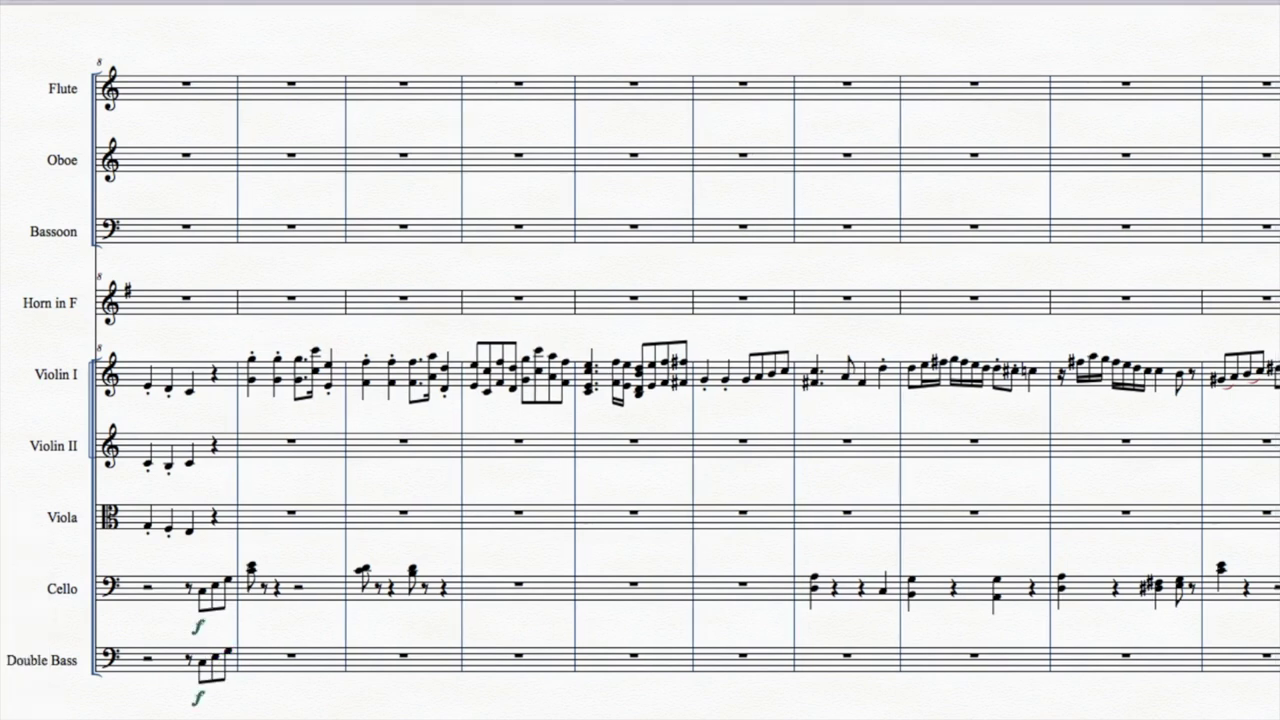
- Enter quarter notes G and G, dotted eighth G, sixteenth C and quarter E in Violin II measure 9
left_click(249, 451)
left_click(269, 451)
key("3")
key("period")
left_click(299, 451)
key("2")
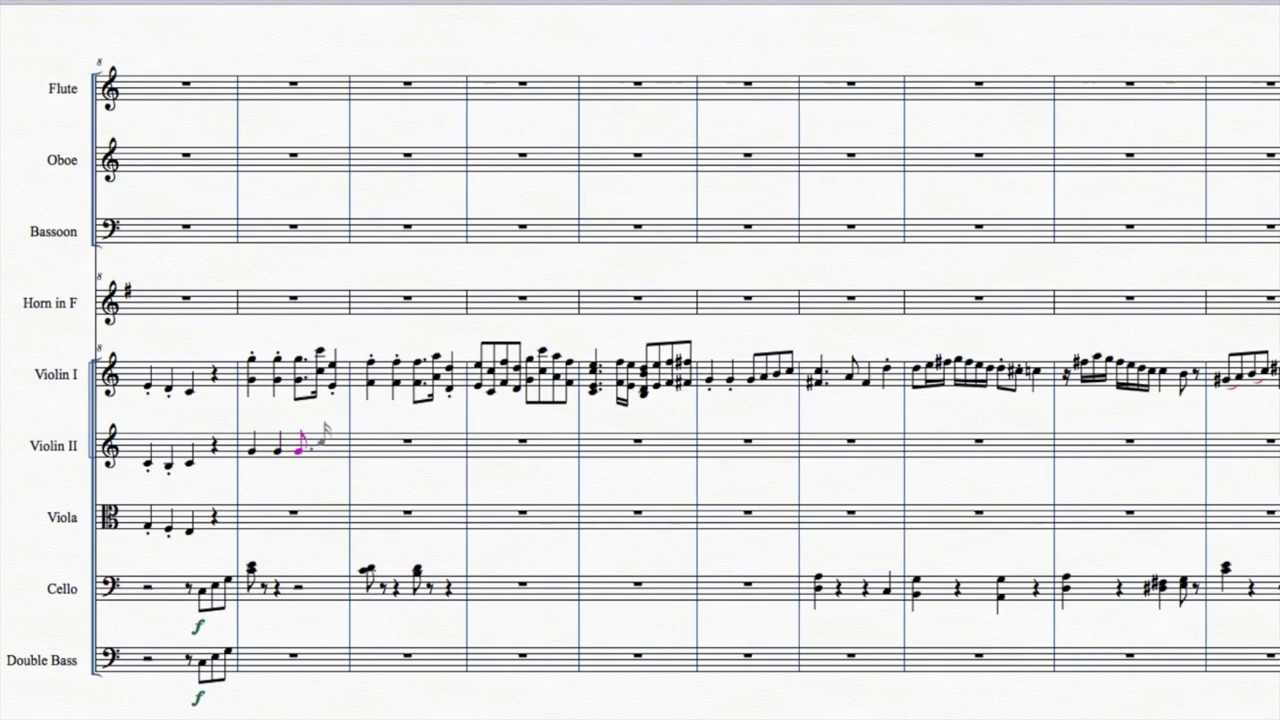
left_click(320, 441)
key("5")
key("d")
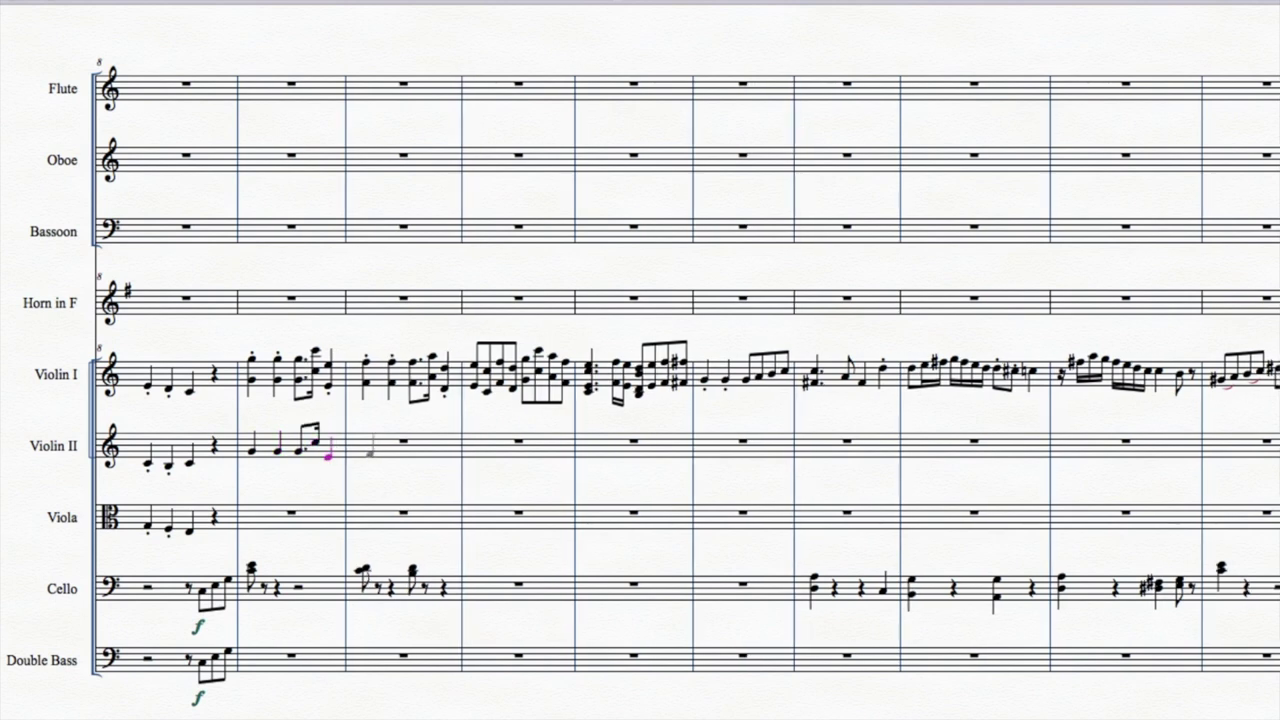
- Enter quarter notes F and F, dotted eighth F, sixteenth A and quarter D in Violin II measure 10
key("e")
key("e")
key("4")
key("period")
key("e")
key("3")
key("g")
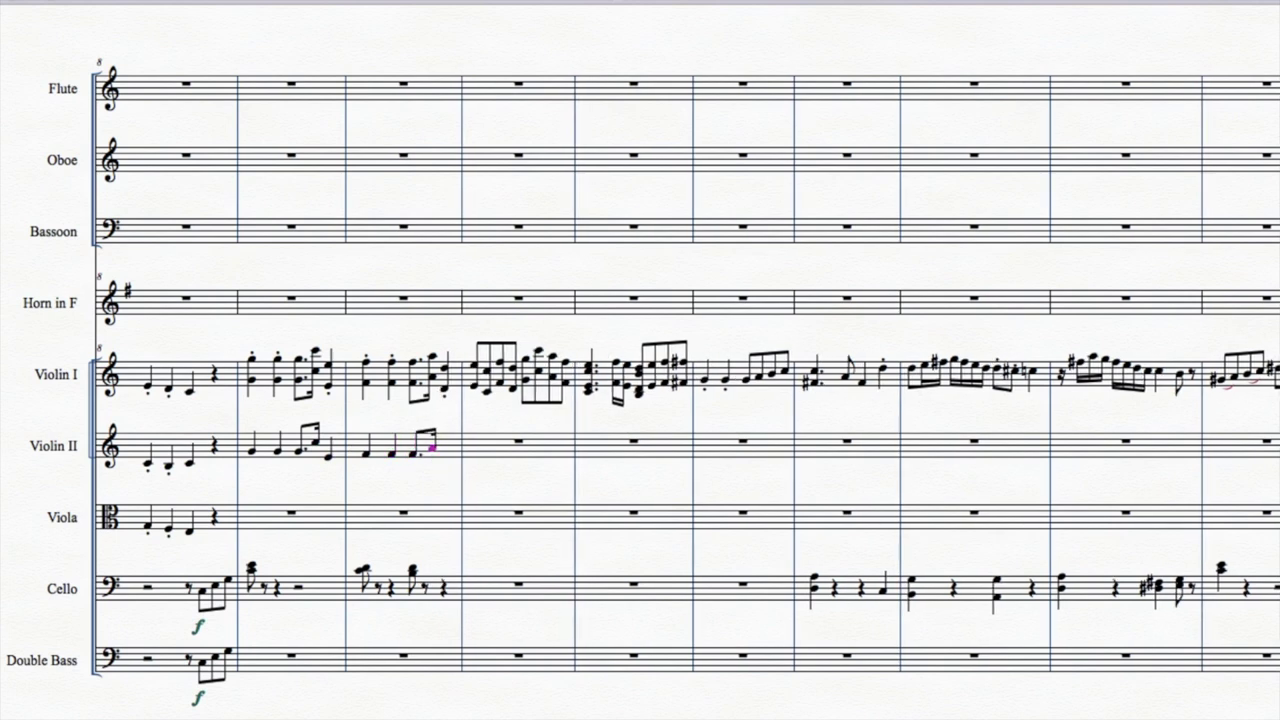
key("5")
key("d")
- Enter eighth notes E, C, F, D, G, C, A, F in Violin II measure 11
left_click(475, 457)
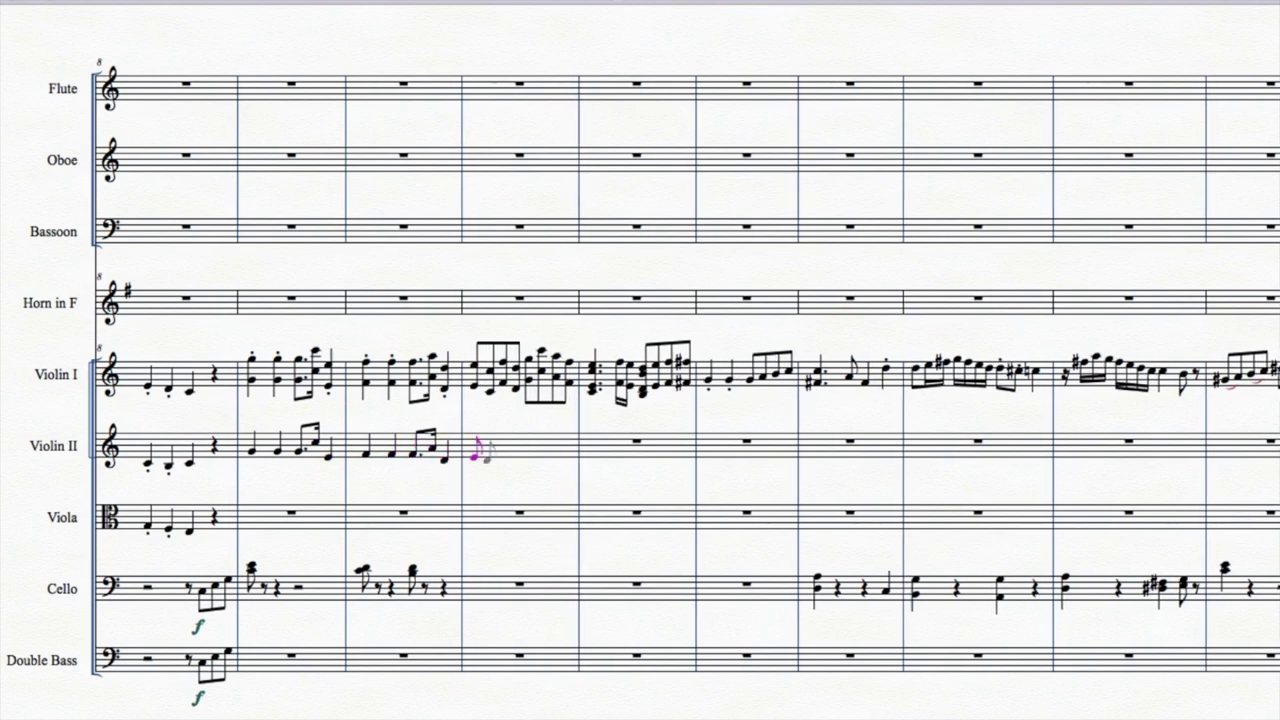
left_click(487, 463)
left_click(501, 454)
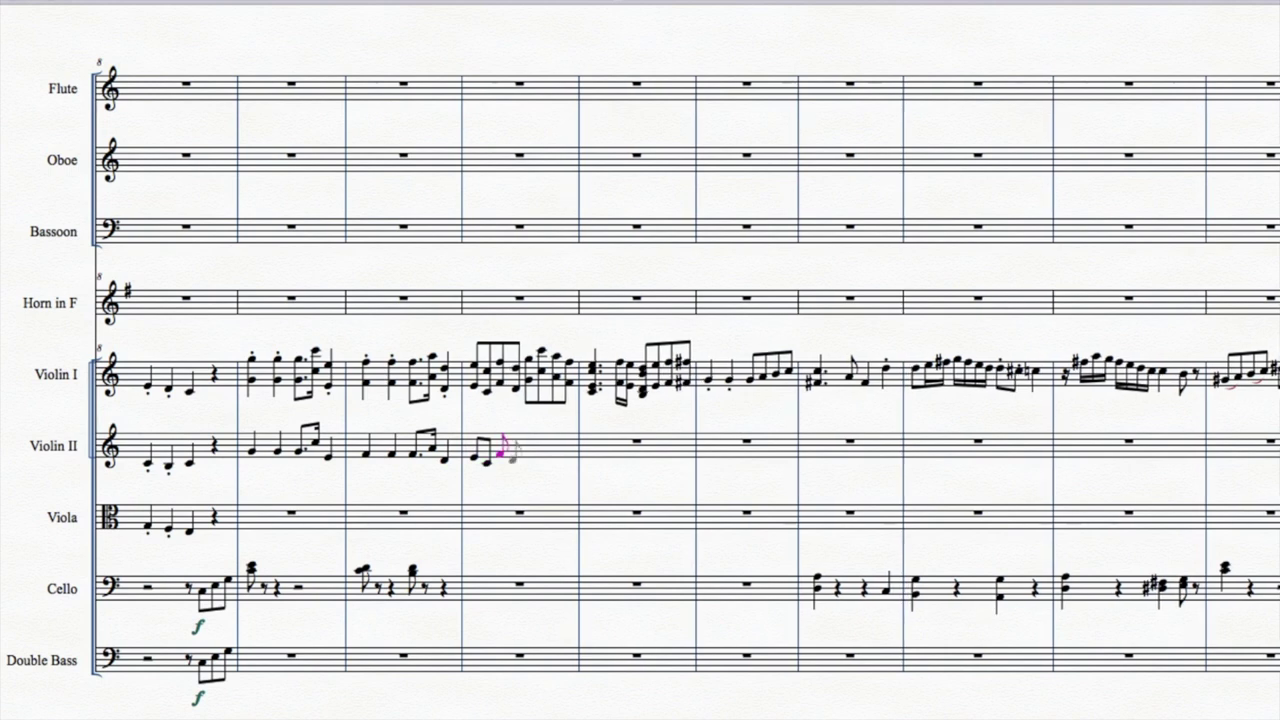
left_click(513, 460)
left_click(527, 451)
left_click(543, 442)
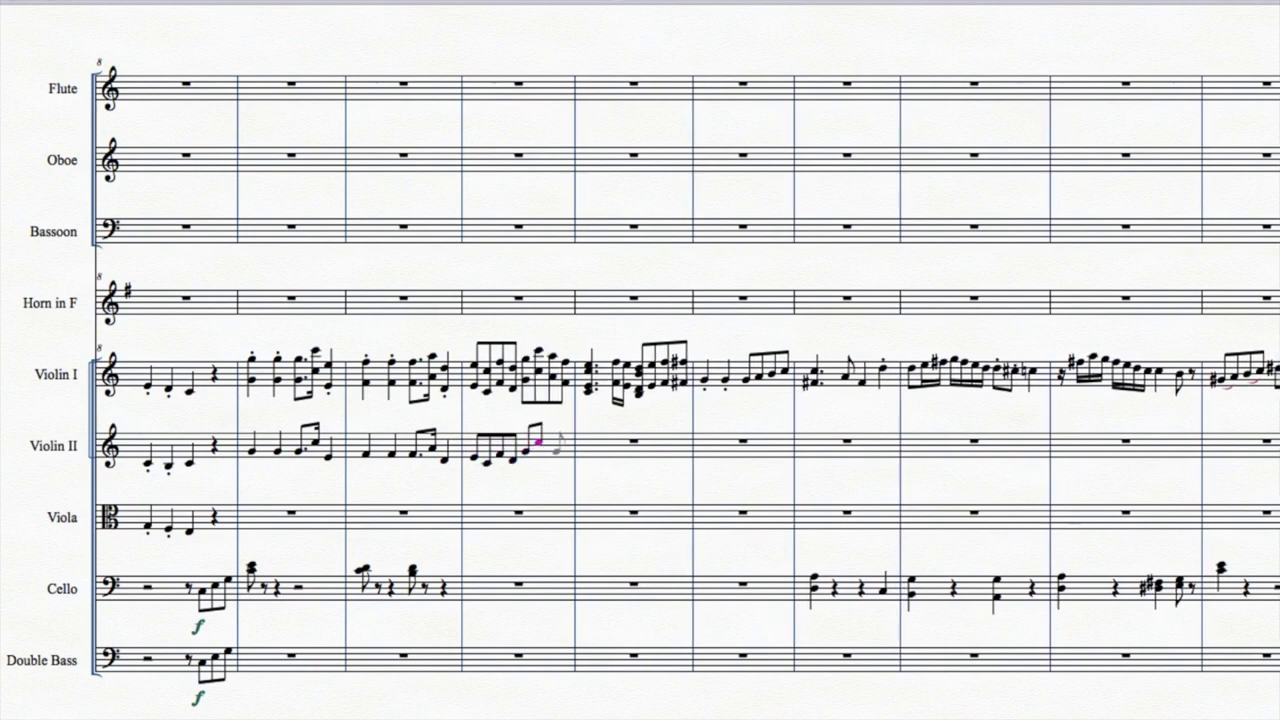
left_click(556, 448)
left_click(568, 454)
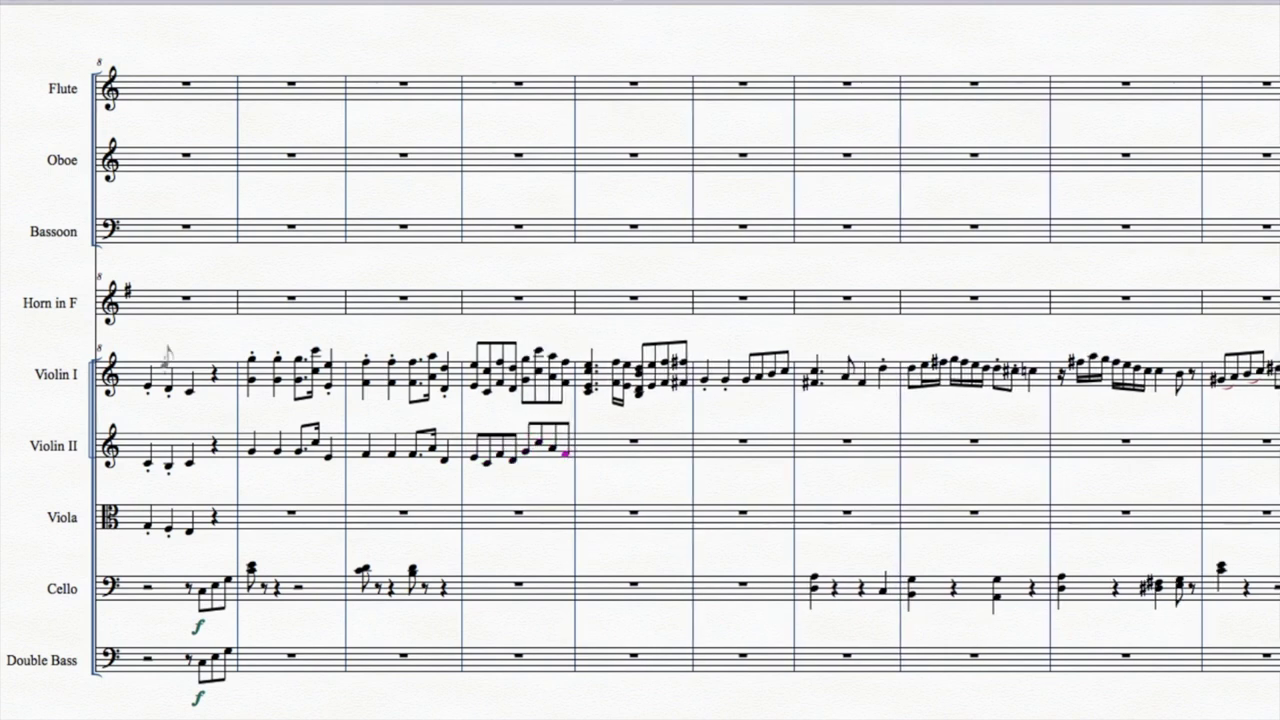
- Enter dotted quarter E, sixteenths F and E, and eighths D, E, F, F-sharp in Violin II measure 12
left_click(590, 457)
left_click(617, 454)
left_click(628, 457)
left_click(640, 460)
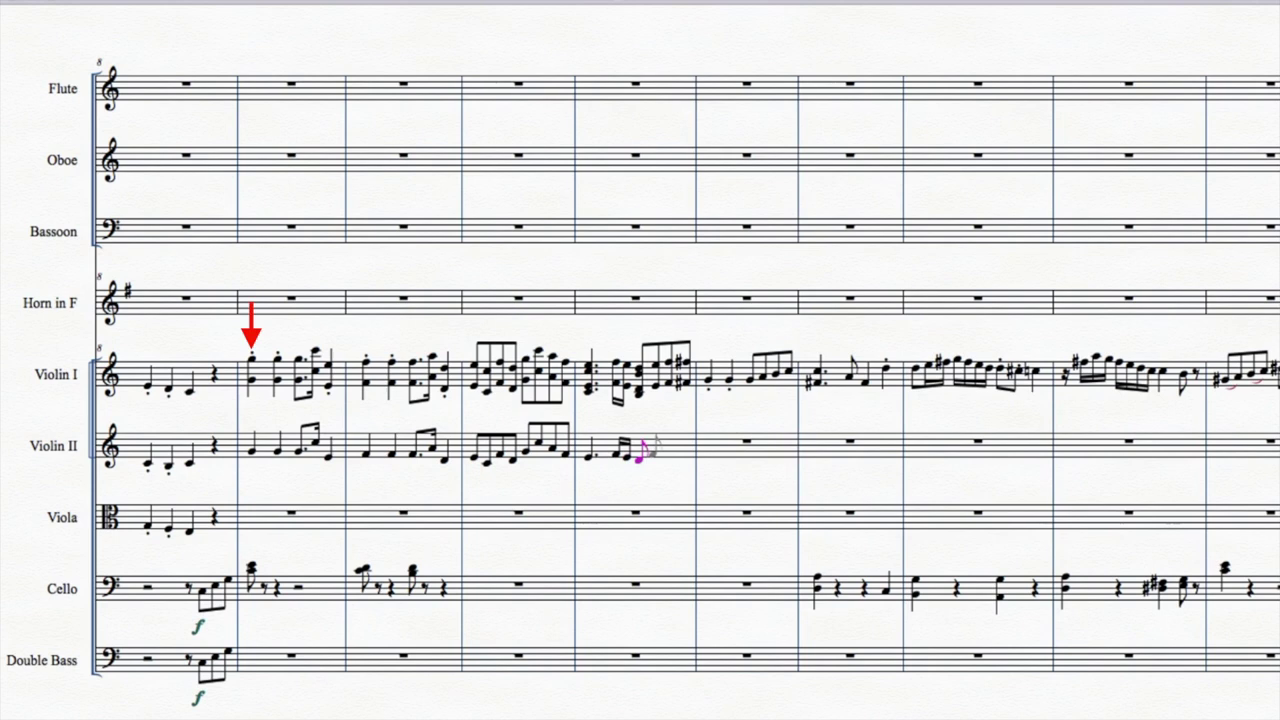
left_click(654, 457)
left_click(666, 454)
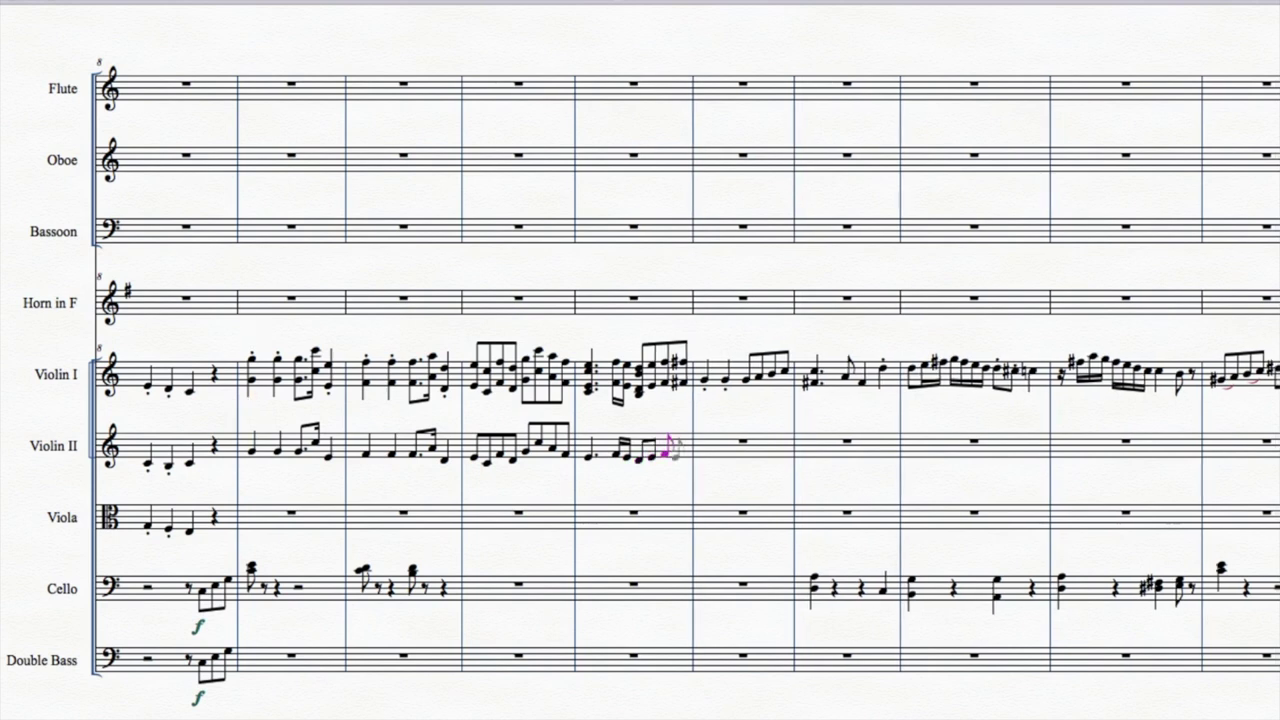
left_click(682, 454)
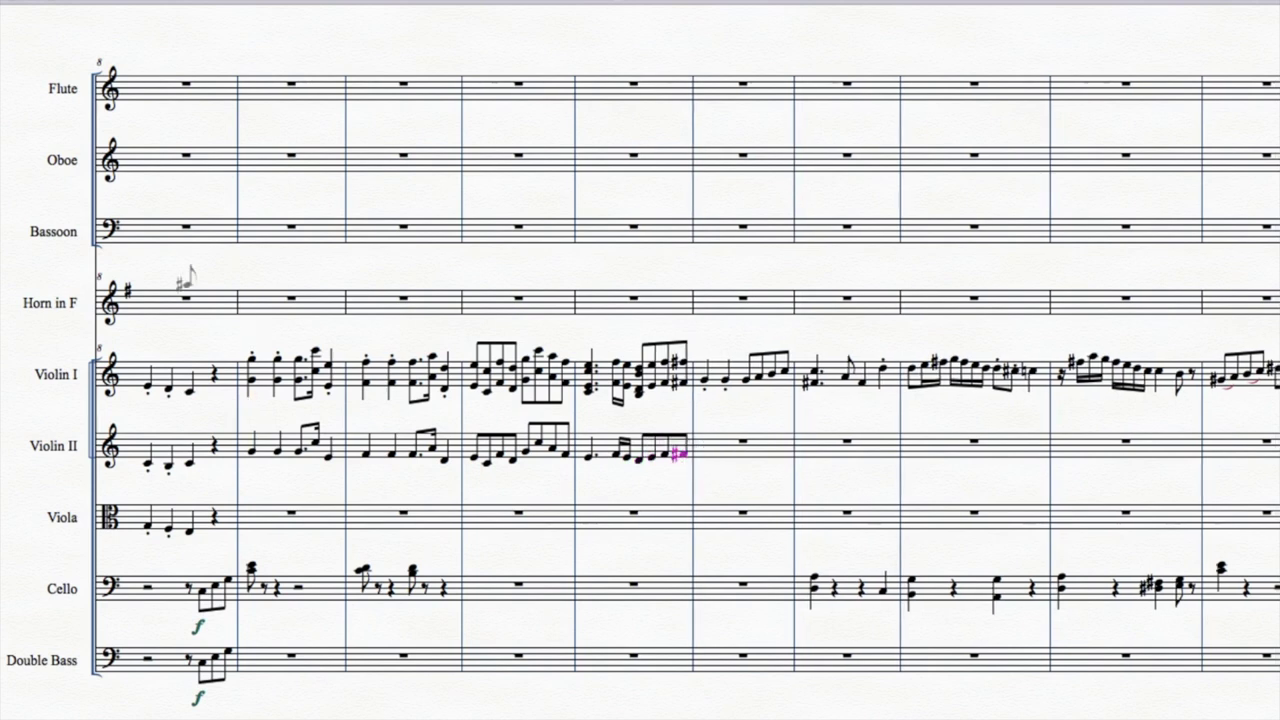
- Delete the lower octave notes from Violin I in measures 9 and 10, leaving only the upper melody
left_click(252, 380)
left_click(278, 381)
left_click(300, 381)
left_click(317, 372)
left_click(330, 386)
left_click(368, 385)
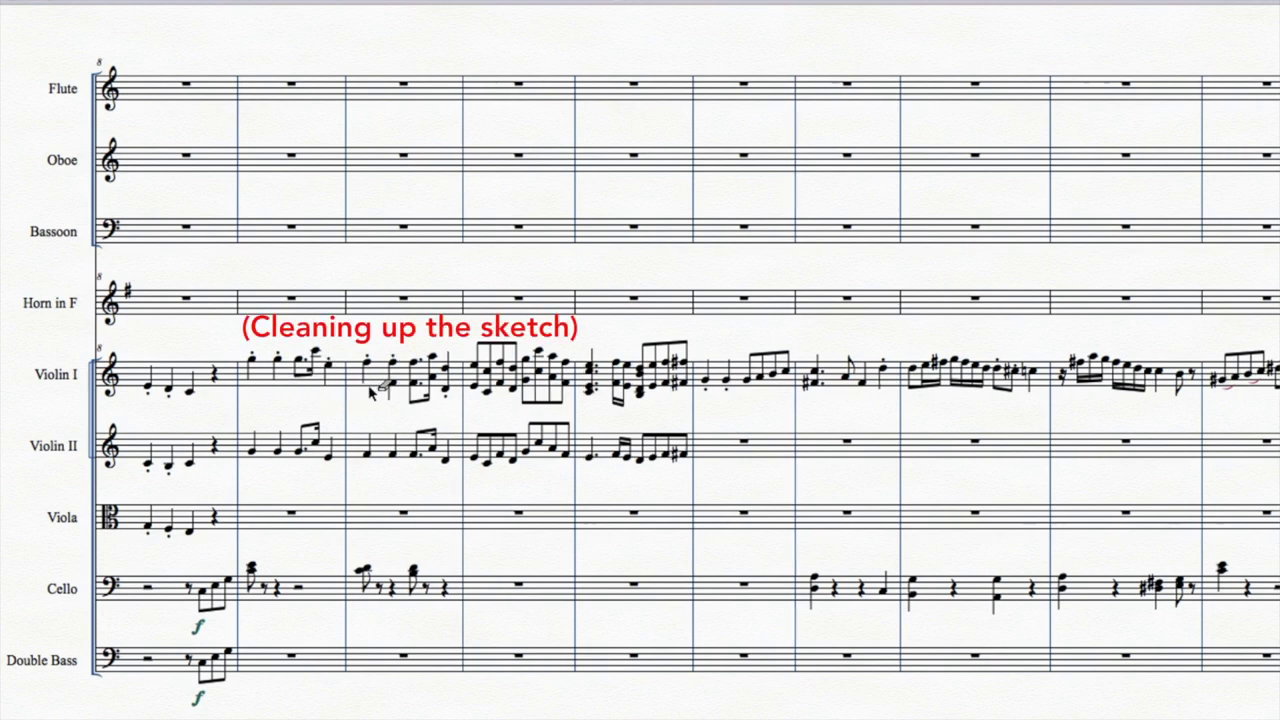
left_click(393, 384)
left_click(415, 384)
left_click(432, 378)
left_click(446, 389)
- Delete the lower octave notes from all eight Violin I eighths in measure 11
left_click(475, 388)
left_click(488, 391)
left_click(501, 384)
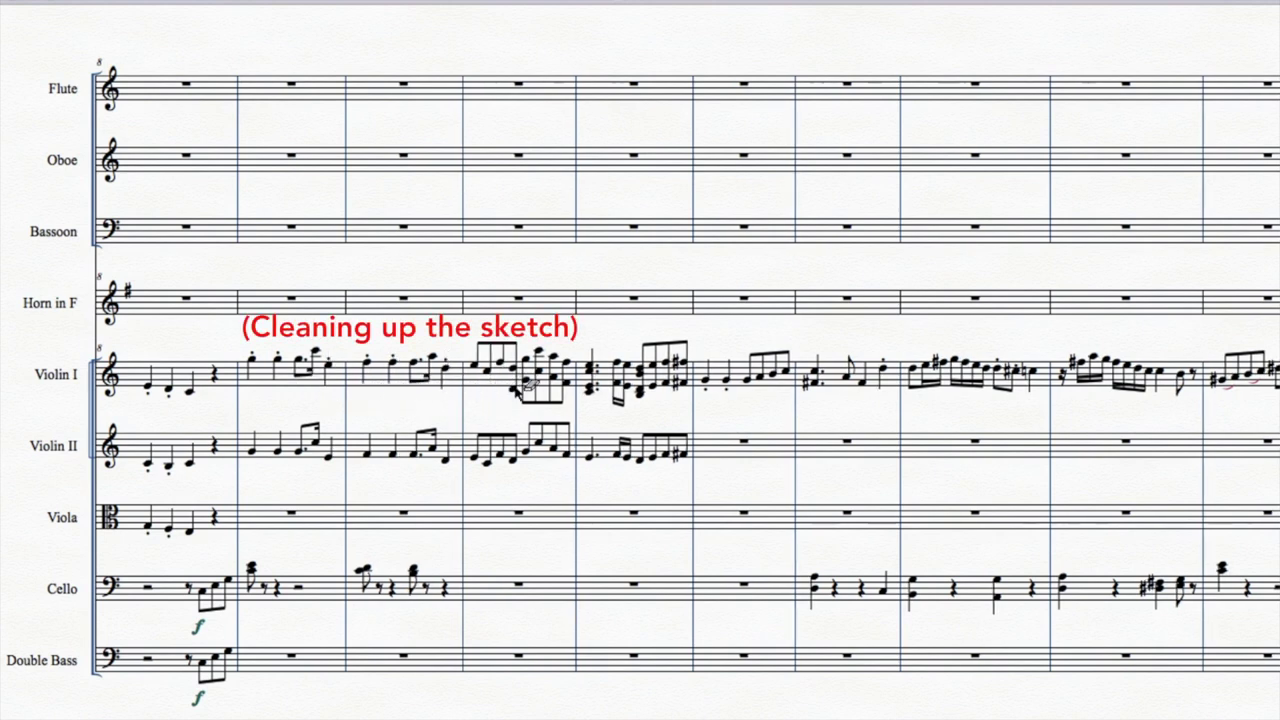
left_click(514, 389)
left_click(526, 380)
left_click(539, 372)
left_click(554, 378)
left_click(566, 384)
- Delete the lower chord and octave notes from Violin I measure 12, keeping only the top melody line
left_click(590, 391)
left_click(590, 382)
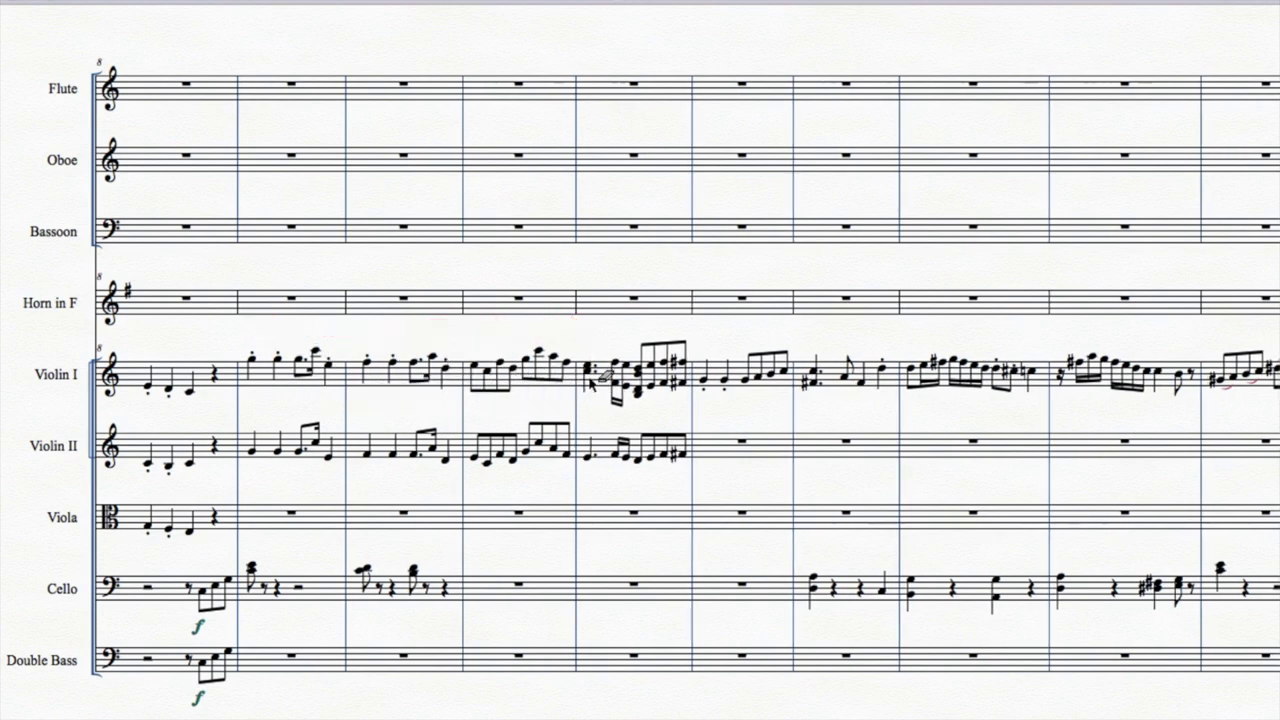
left_click(588, 372)
left_click(616, 384)
left_click(627, 387)
left_click(638, 395)
left_click(638, 389)
left_click(638, 380)
left_click(638, 373)
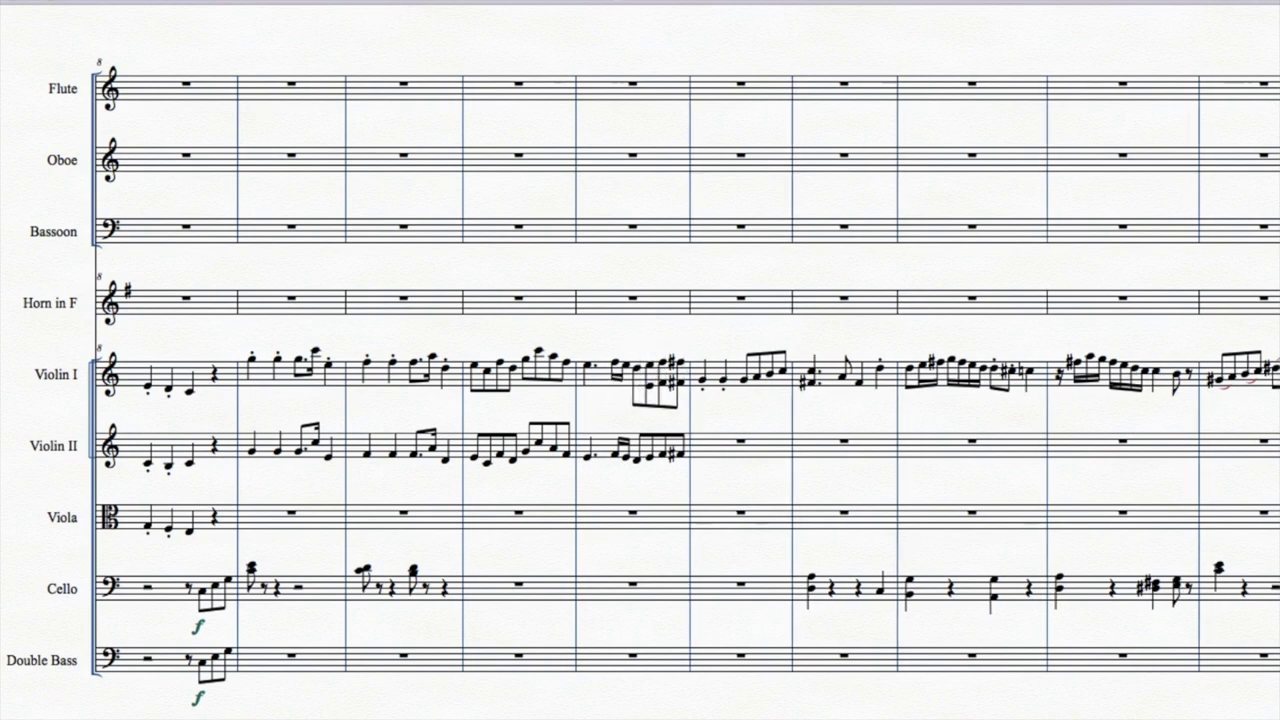
left_click(649, 387)
left_click(662, 383)
left_click(677, 383)
- Replace the sketched Cello chords in measures 9 and 10 with a half note C and a half note G
left_click(252, 571)
left_click(362, 573)
left_click(412, 572)
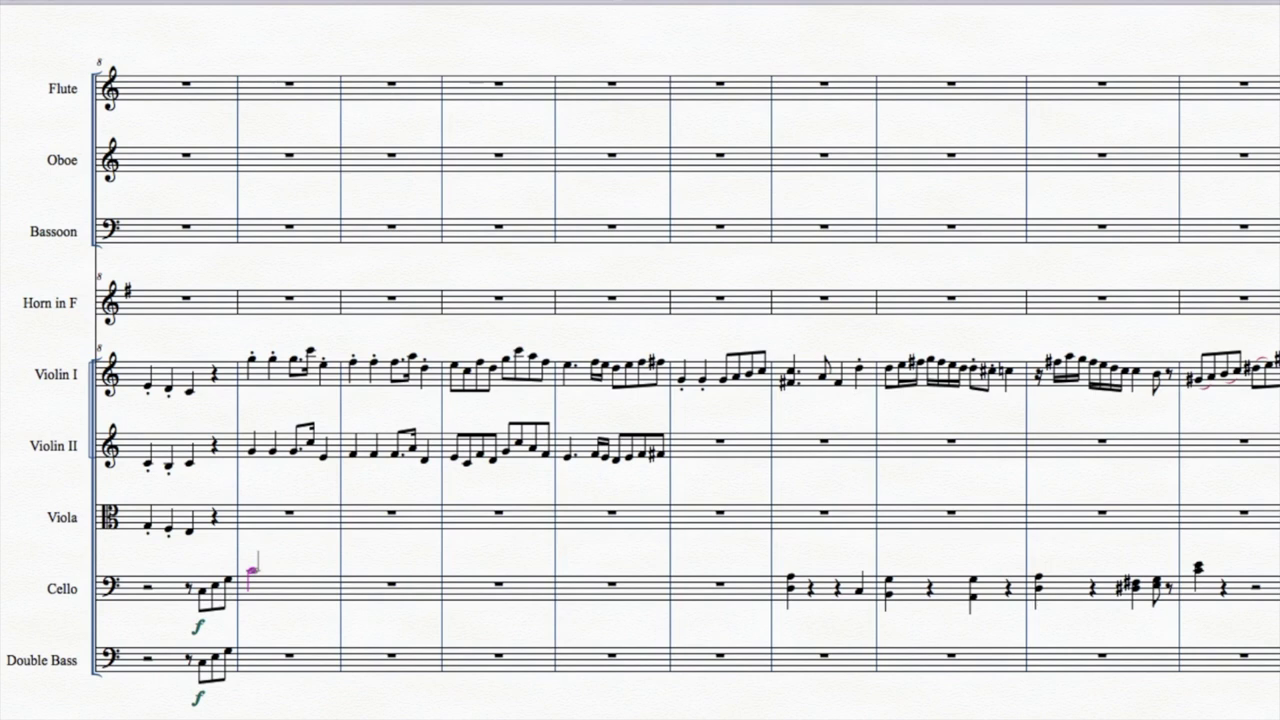
left_click(252, 570)
left_click(351, 586)
- Enter quarters C, D, E, F in Cello measure 11, and half note G, quarter low G and quarter rest in measure 12
left_click(455, 588)
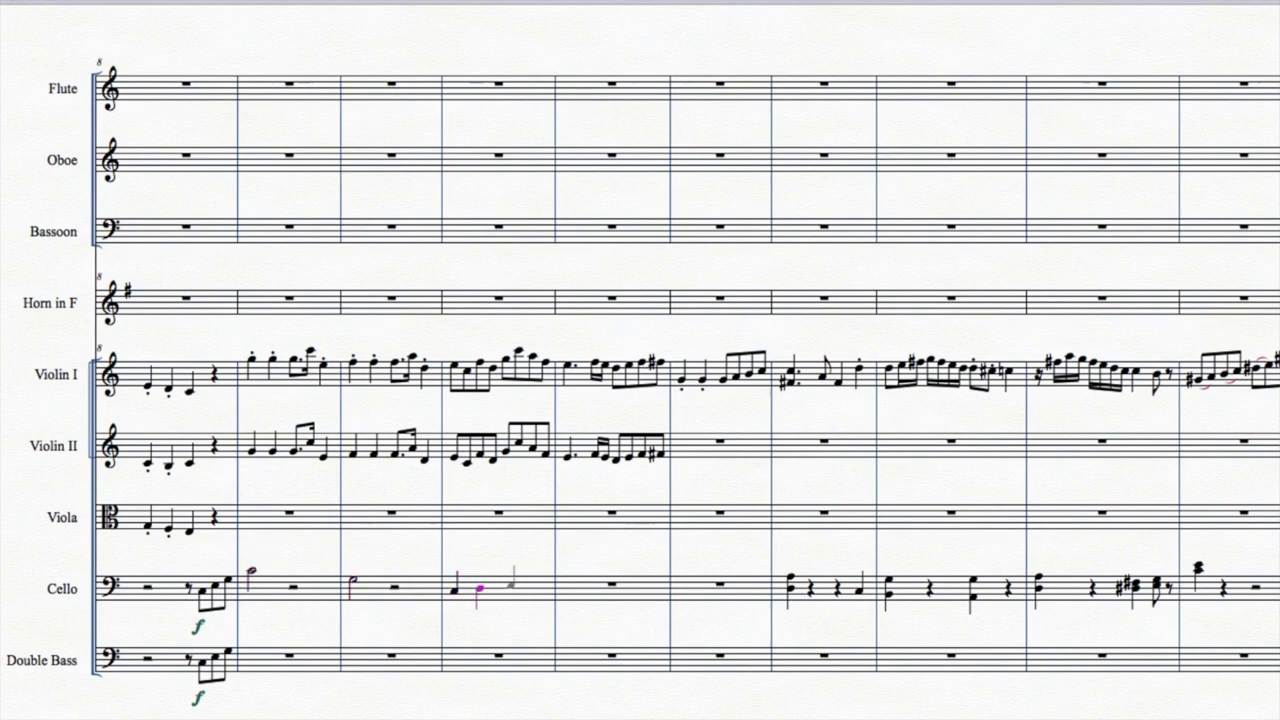
left_click(480, 590)
left_click(505, 586)
left_click(531, 584)
left_click(567, 580)
- Copy the Cello part of measures 9 to 12 into the same Double Bass measures
left_click(298, 657)
left_click(614, 667, "shift")
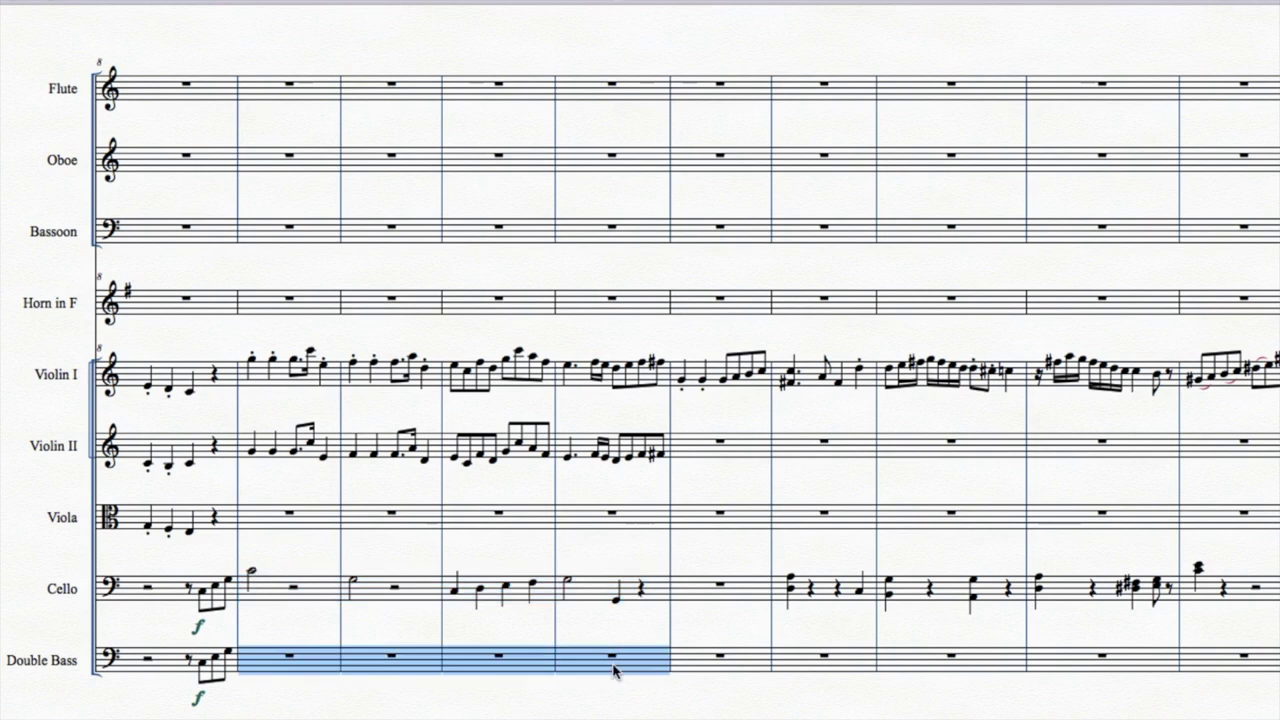
key("super+v")
key("Escape")
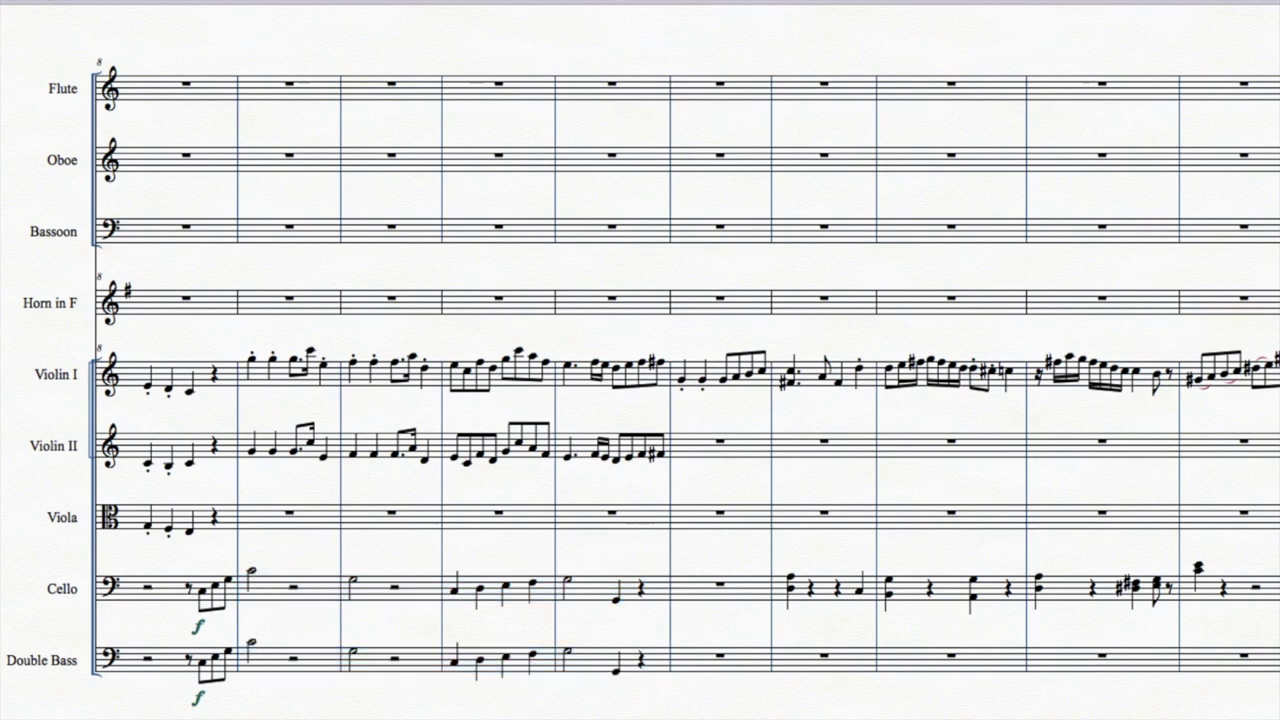
- Enter eighth notes E, C, E, C, E, C, G, C in Viola measure 9
left_click(252, 517)
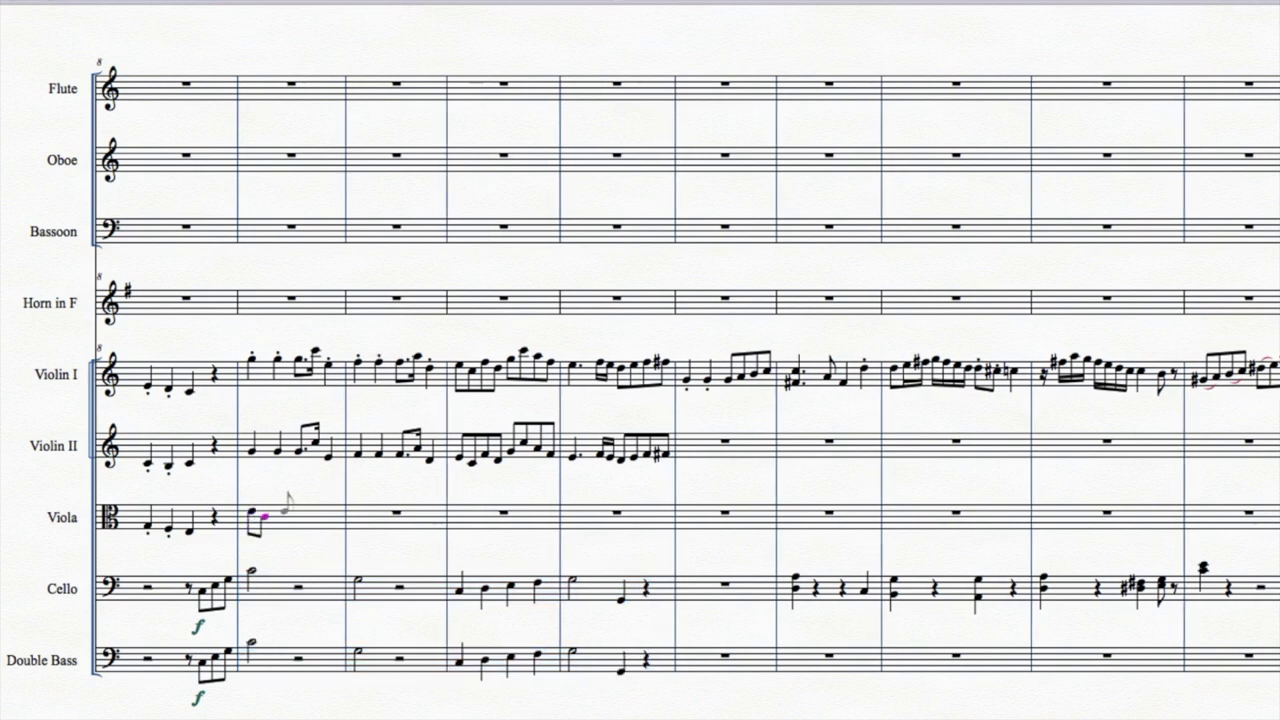
left_click(264, 517)
left_click(277, 514)
left_click(308, 511)
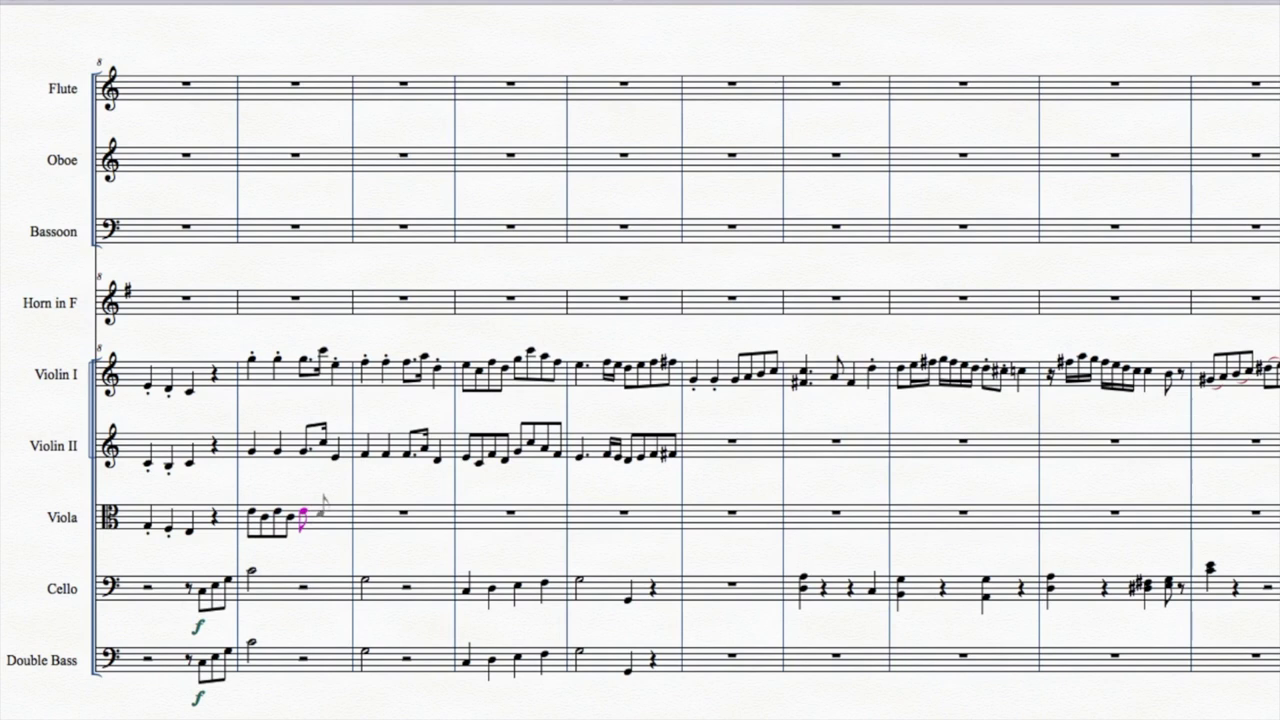
left_click(320, 517)
left_click(333, 524)
left_click(346, 517)
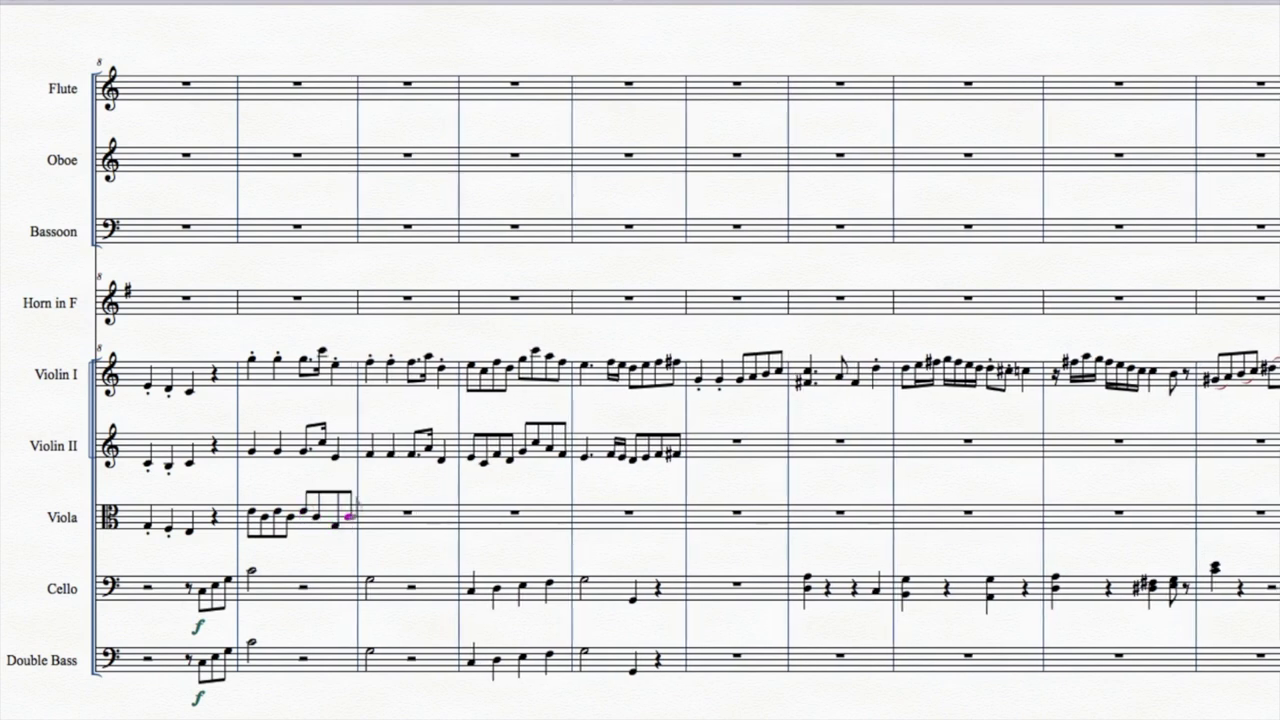
- Enter eighth notes D, C, D, C, D, B, G, B in Viola measure 10
left_click(370, 519)
left_click(384, 517)
left_click(398, 517)
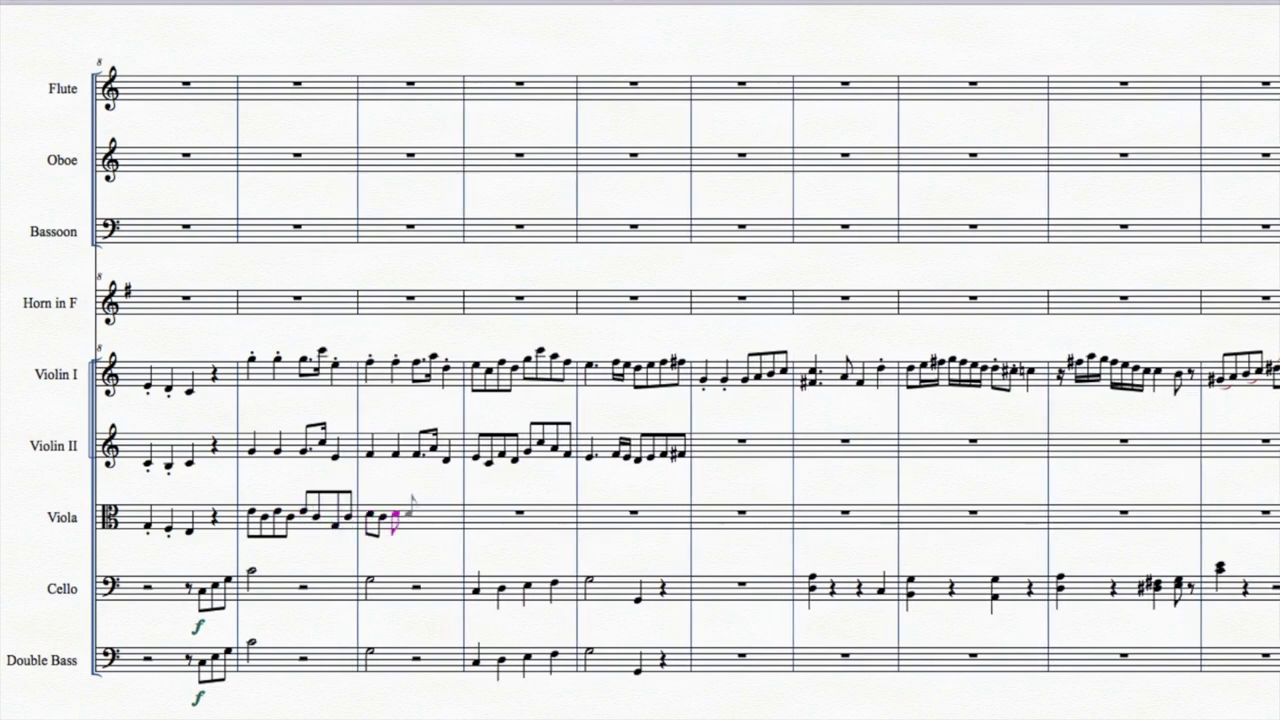
left_click(411, 517)
left_click(424, 517)
left_click(437, 515)
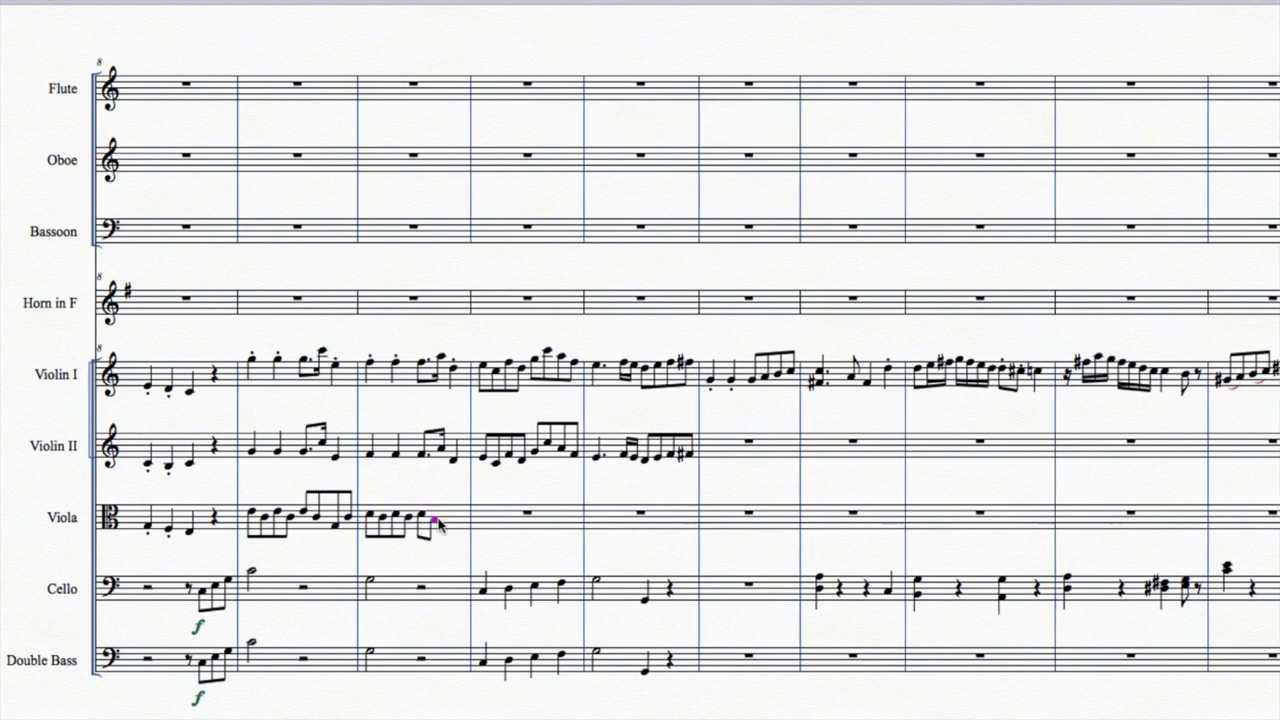
left_click(451, 522)
left_click(466, 519)
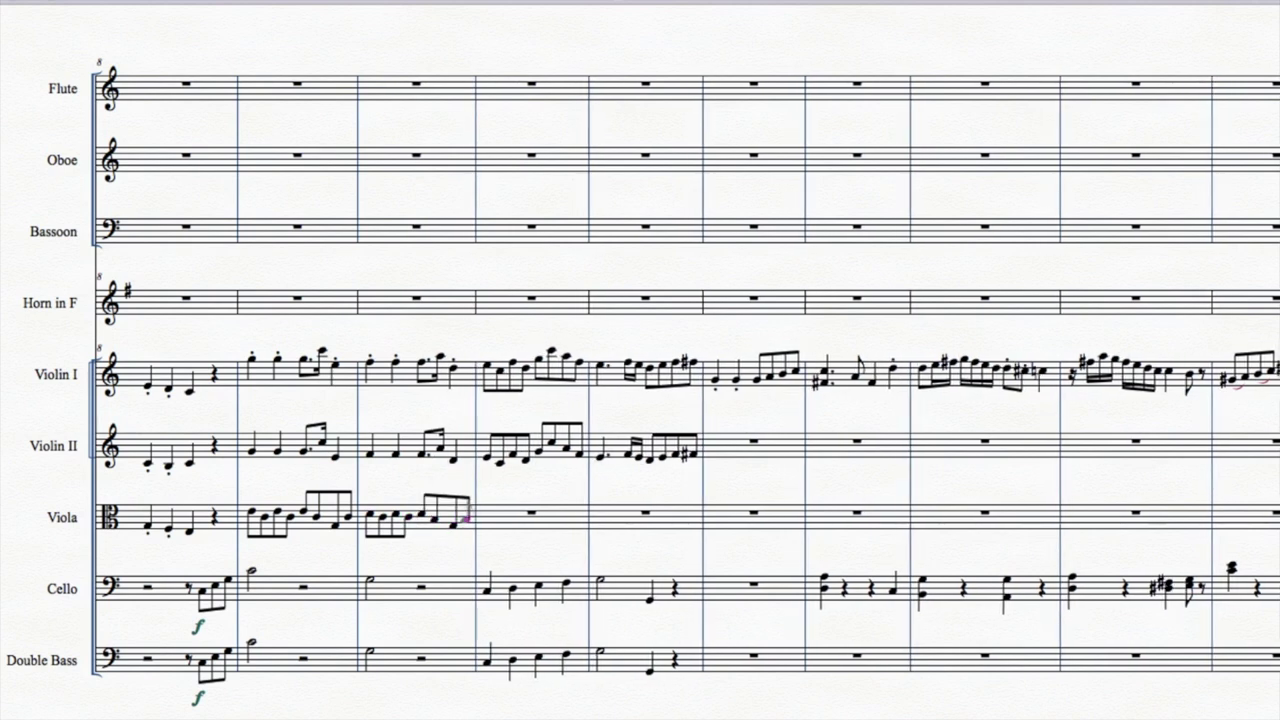
- Enter half notes G and C in Viola measure 11, tying the C into quarters C, G, B and a rest in measure 12
key("g")
left_click(537, 515)
left_click(600, 517)
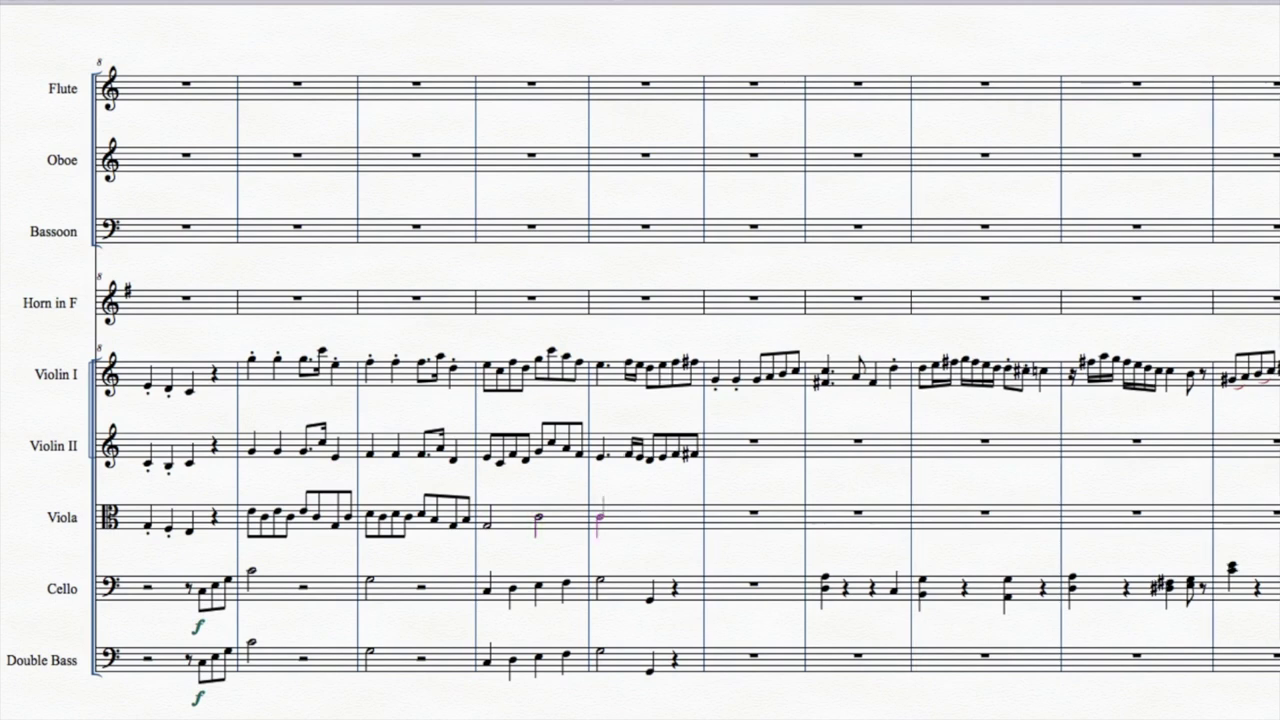
left_click(621, 523)
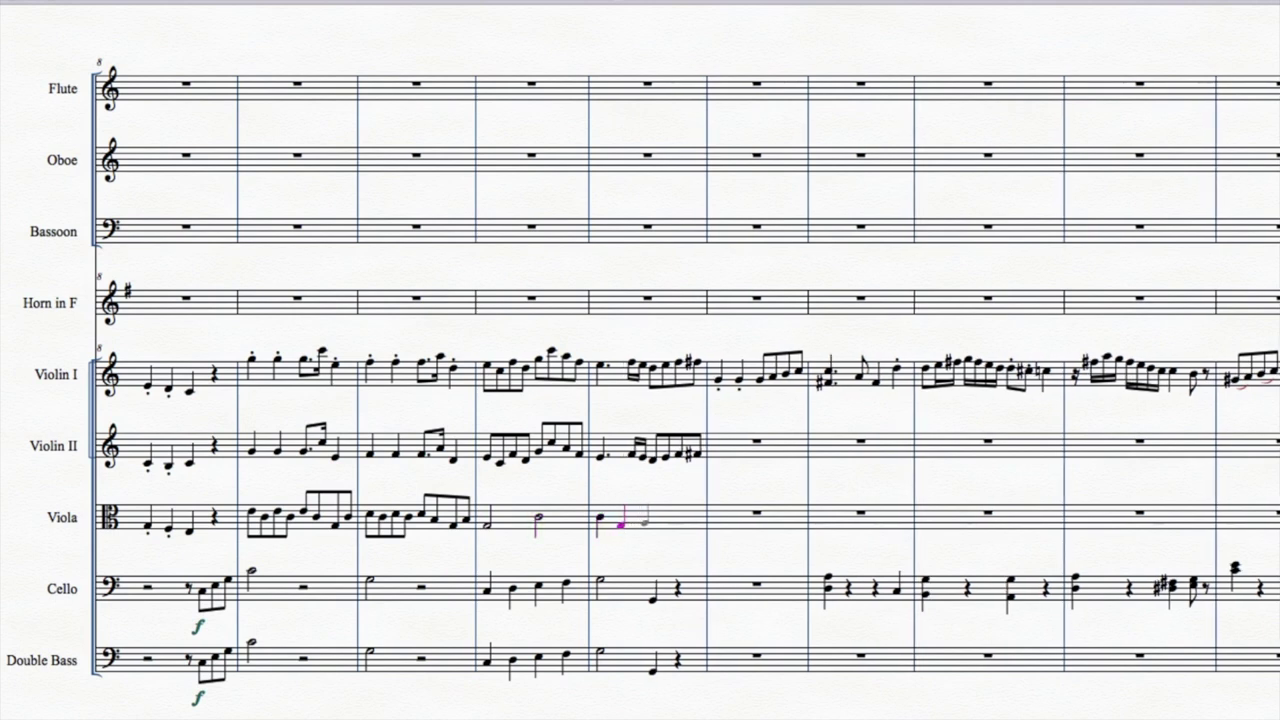
left_click(650, 518)
key("t")
- Mark Violin I, Violin II and Viola f at measure 9, and add articulations and slurs to their figures through measure 12
left_click(249, 401)
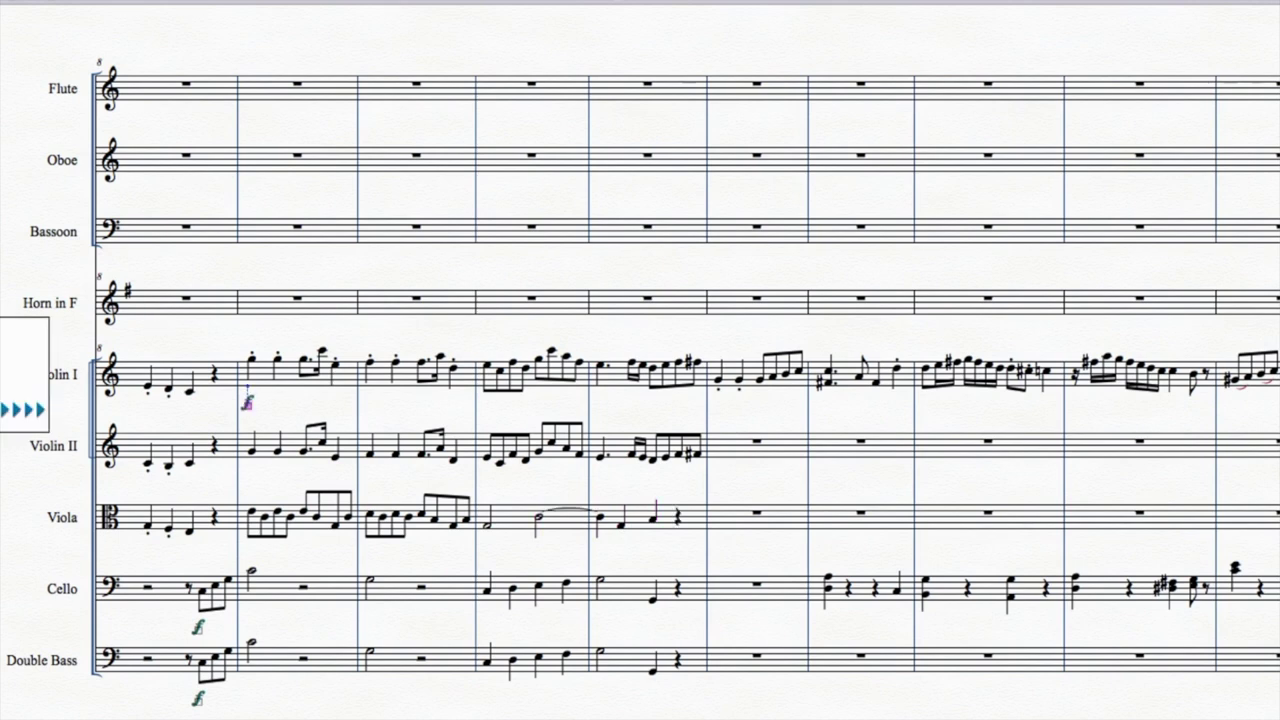
left_click(249, 548)
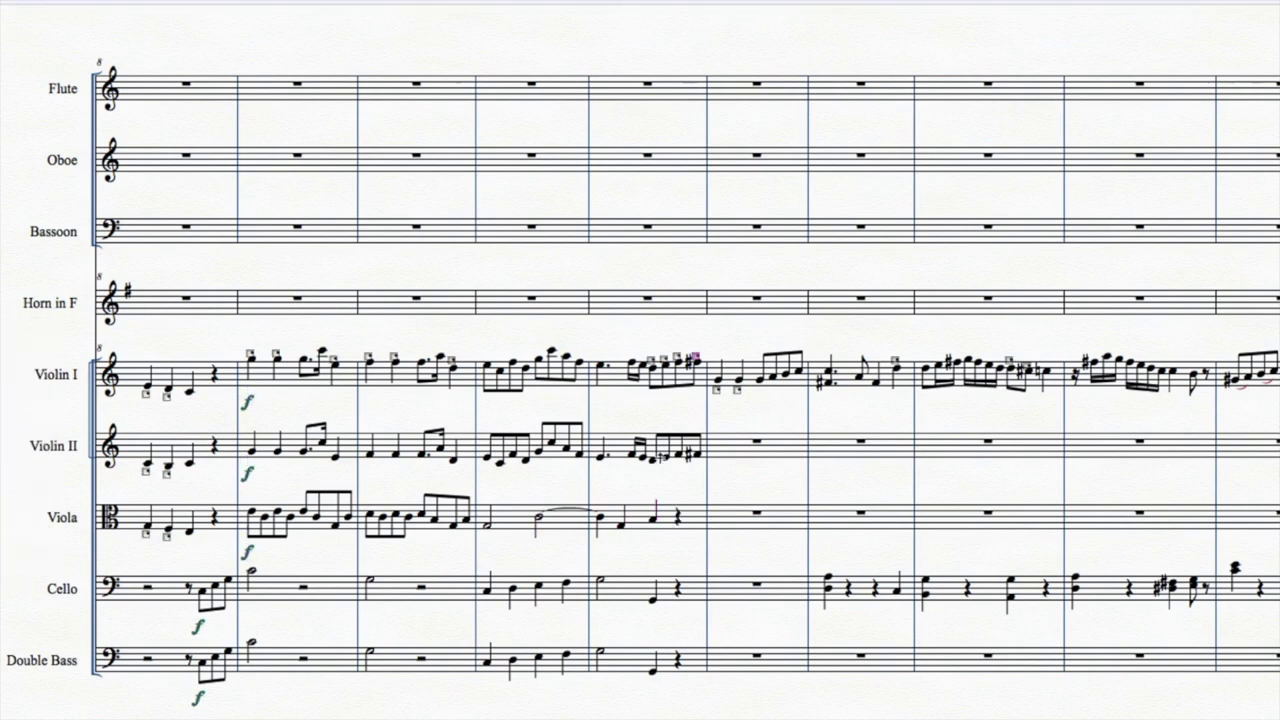
left_click(664, 457)
left_click(677, 455)
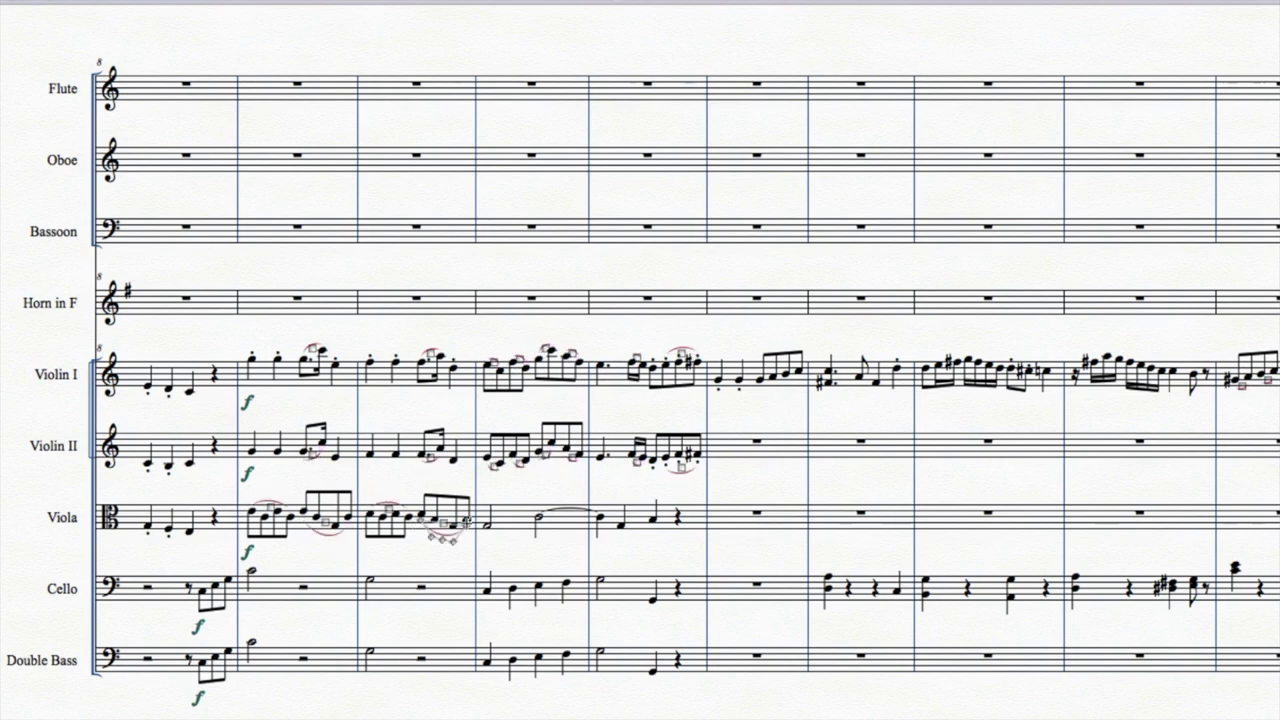
- Play back measures 9 to 12 to check the full string section
key("space")
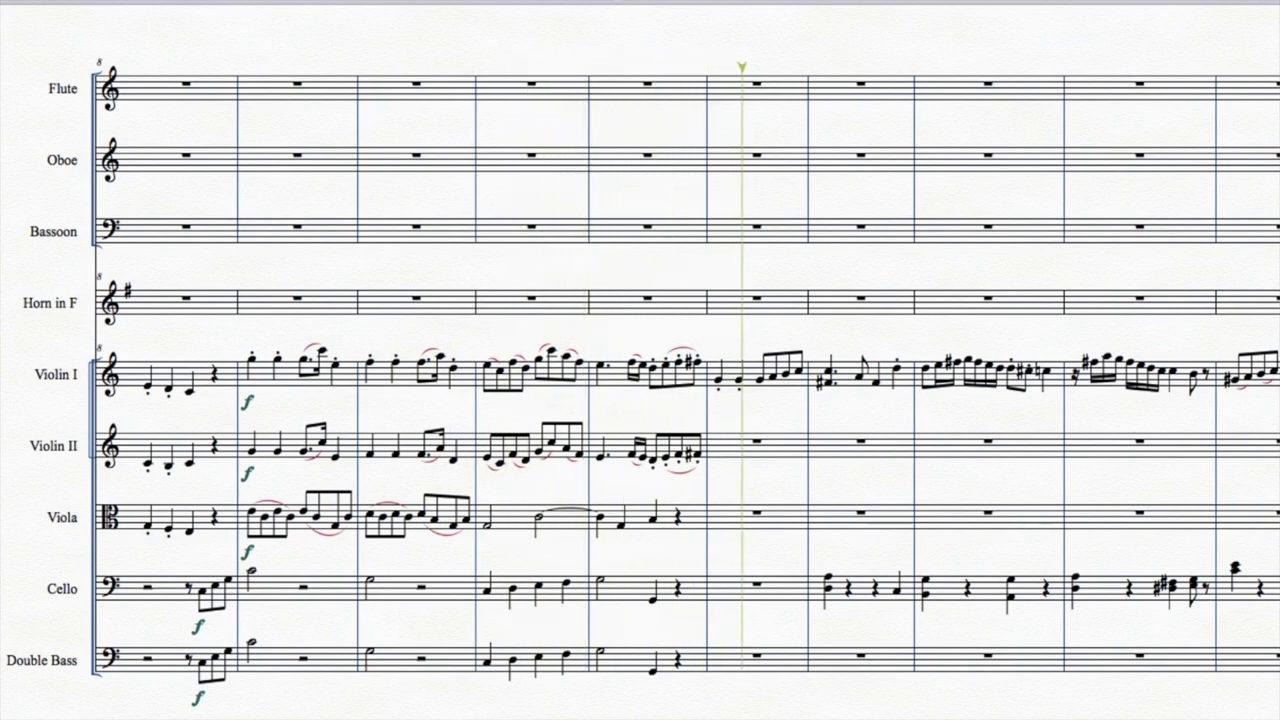
key("space")
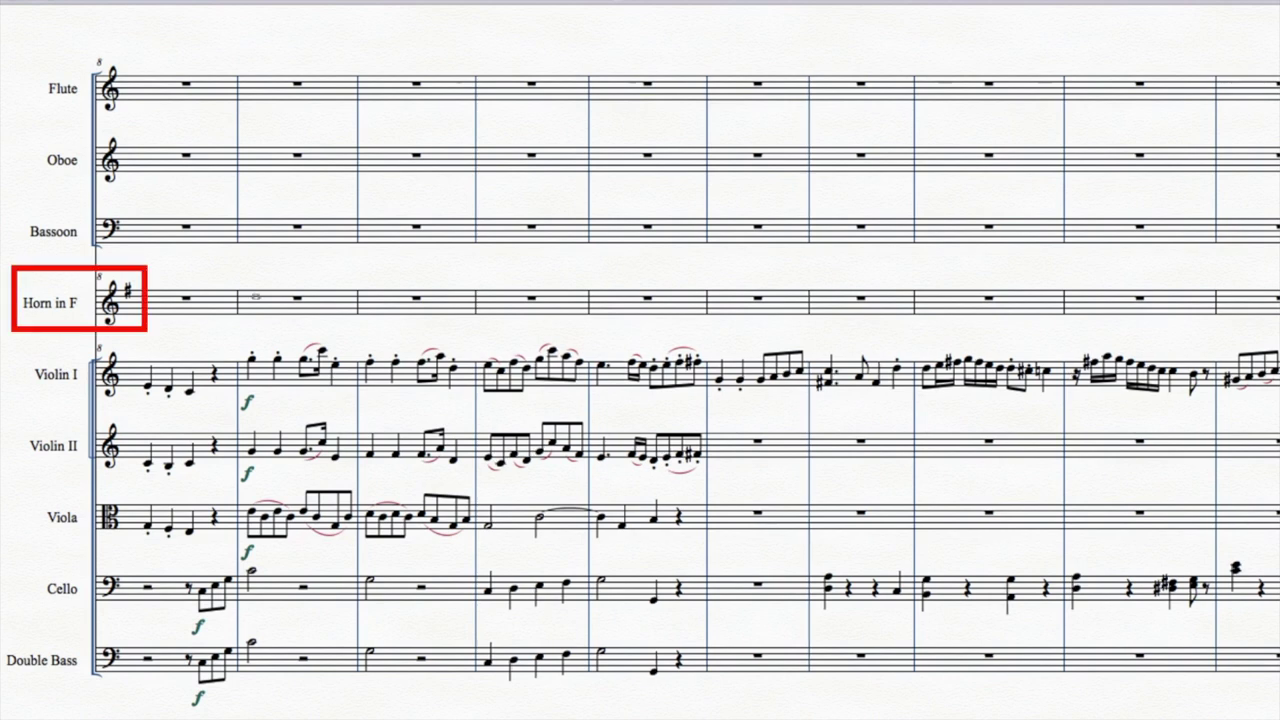
- Enter whole-note octaves on written D in Horn in F measures 9 and 10
left_click(254, 296)
left_click(253, 317)
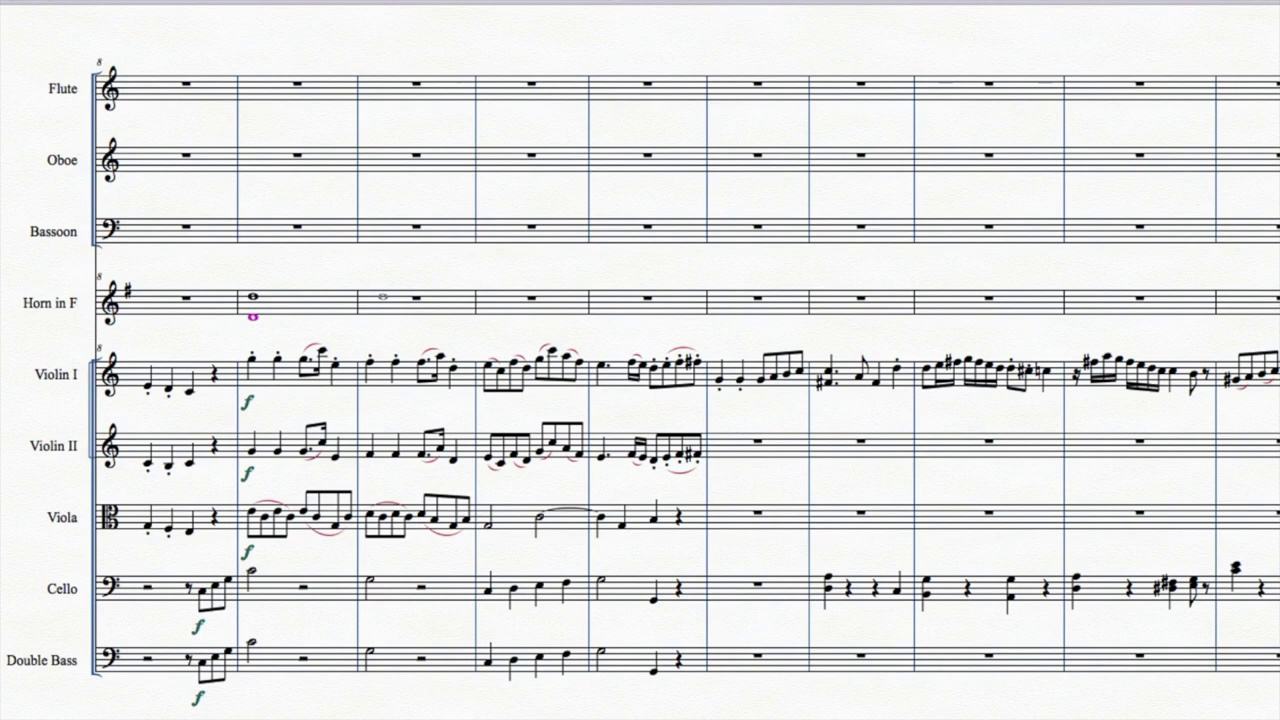
left_click(371, 297)
left_click(371, 317)
- Enter a dotted half D and quarter G in Horn in F measure 11, and half-note chords G/B and D/A in measure 12
left_click(490, 297)
left_click(566, 307)
left_click(600, 300)
left_click(600, 308)
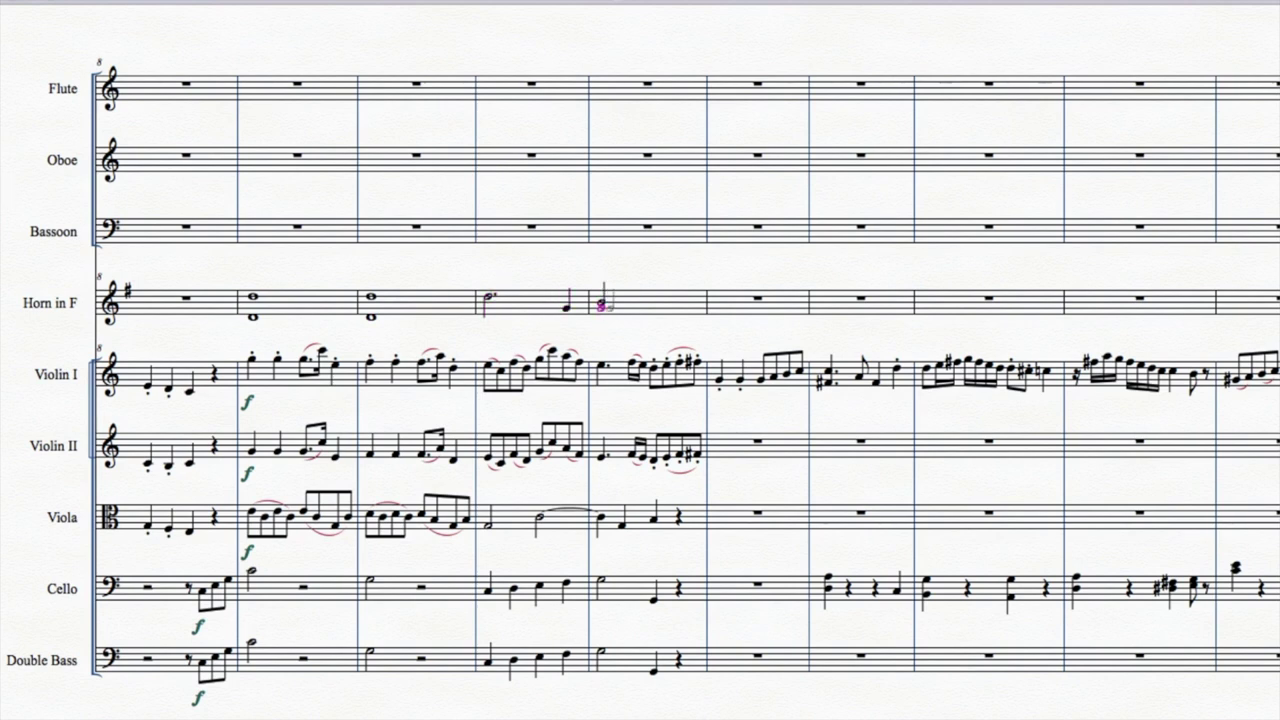
left_click(652, 304)
left_click(654, 316, "shift")
- Add a second horn voice in measure 11 with a dotted half low D and a quarter G
left_click(489, 297)
left_click(489, 320, "shift")
left_click(566, 307)
left_click(563, 318, "shift")
left_click(566, 309)
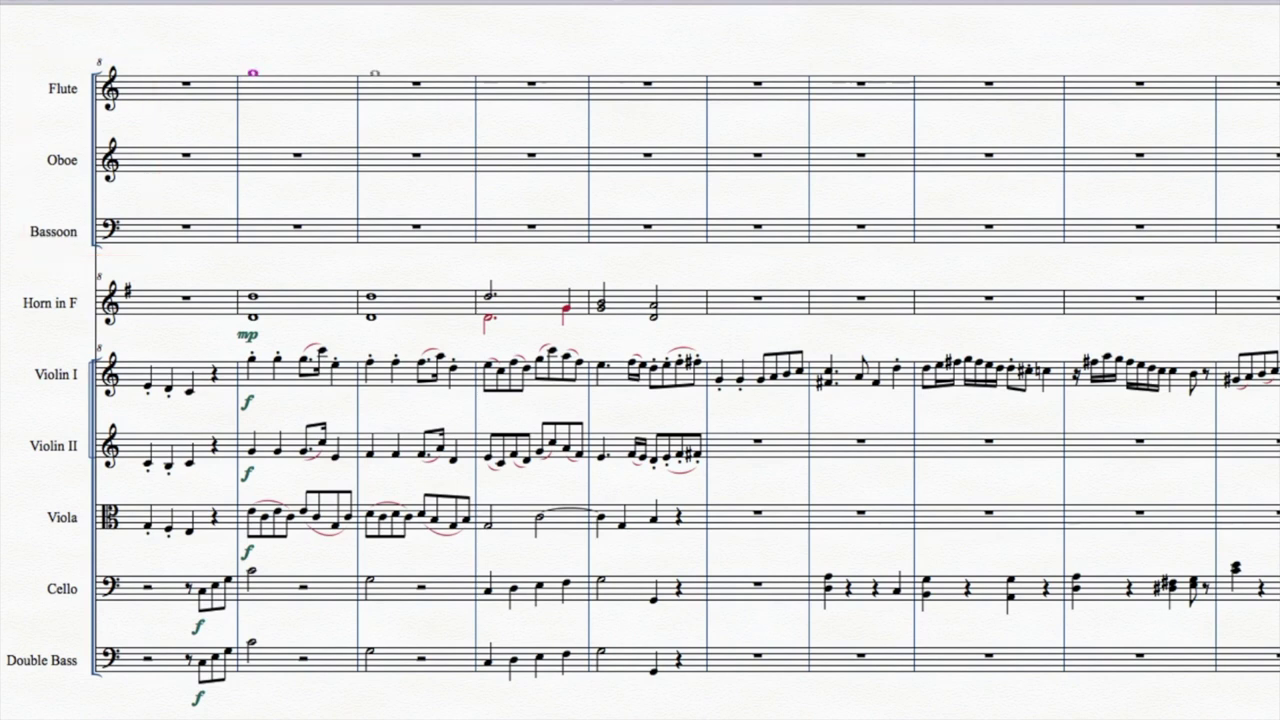
- Enter a whole note G in Flute measure 10, quarters E, F, G, A in measure 11, and half notes C, B in measure 12
left_click(375, 73)
key("4")
left_click(496, 79)
left_click(516, 76)
key("g")
key("a")
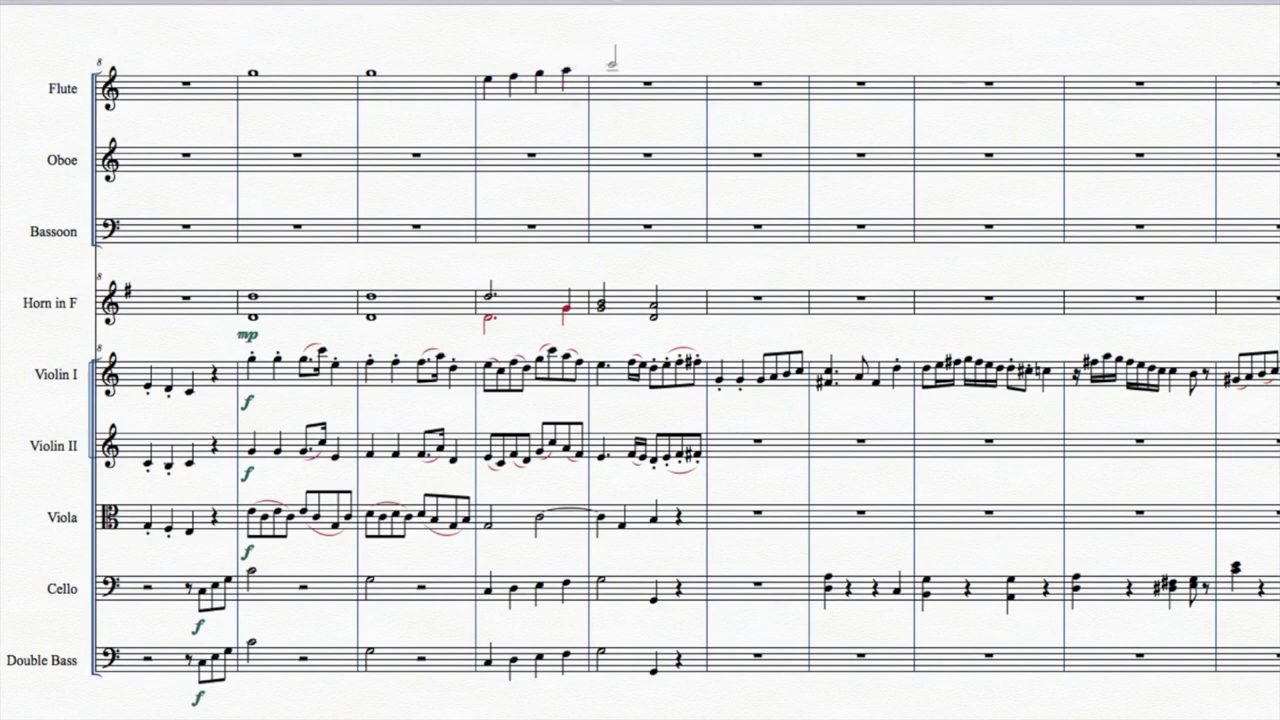
left_click(611, 65)
left_click(654, 68)
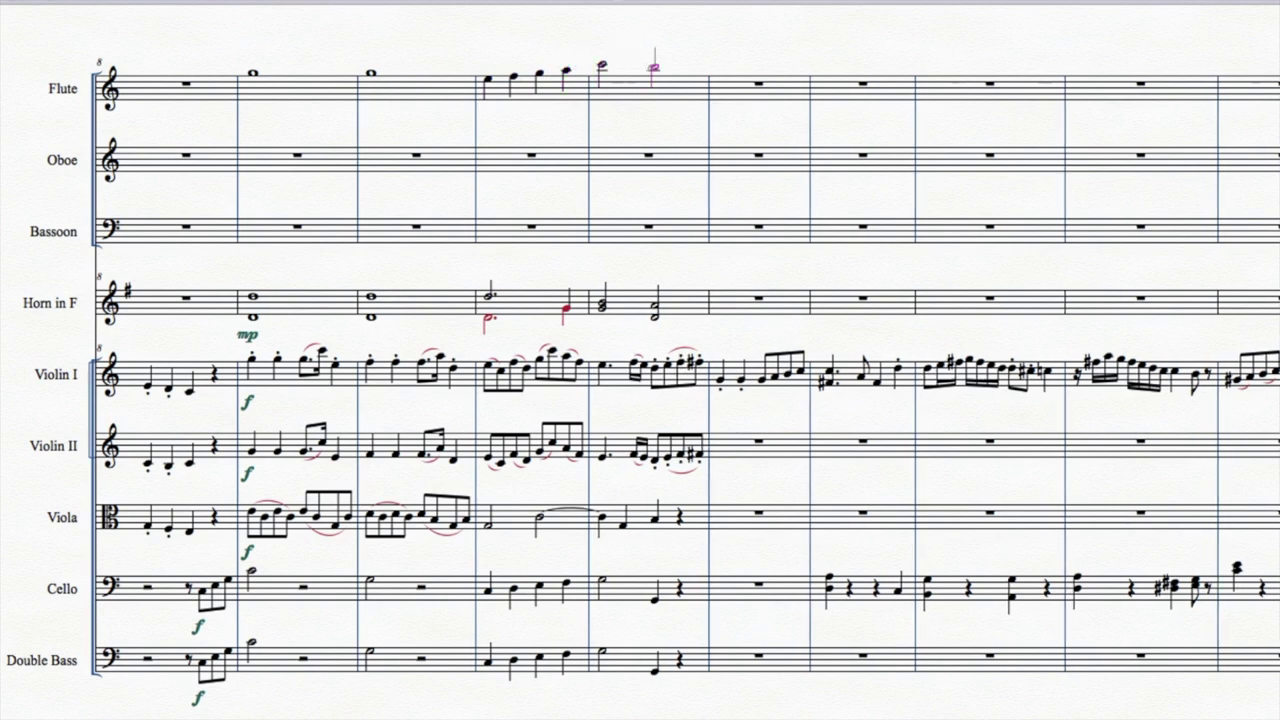
- Enter a whole-note C/E in Oboe measure 9 and half notes C/D and B/D in measure 10, tying the D
key("6")
left_click(253, 152)
left_click(253, 157)
key("5")
left_click(371, 155)
left_click(371, 157)
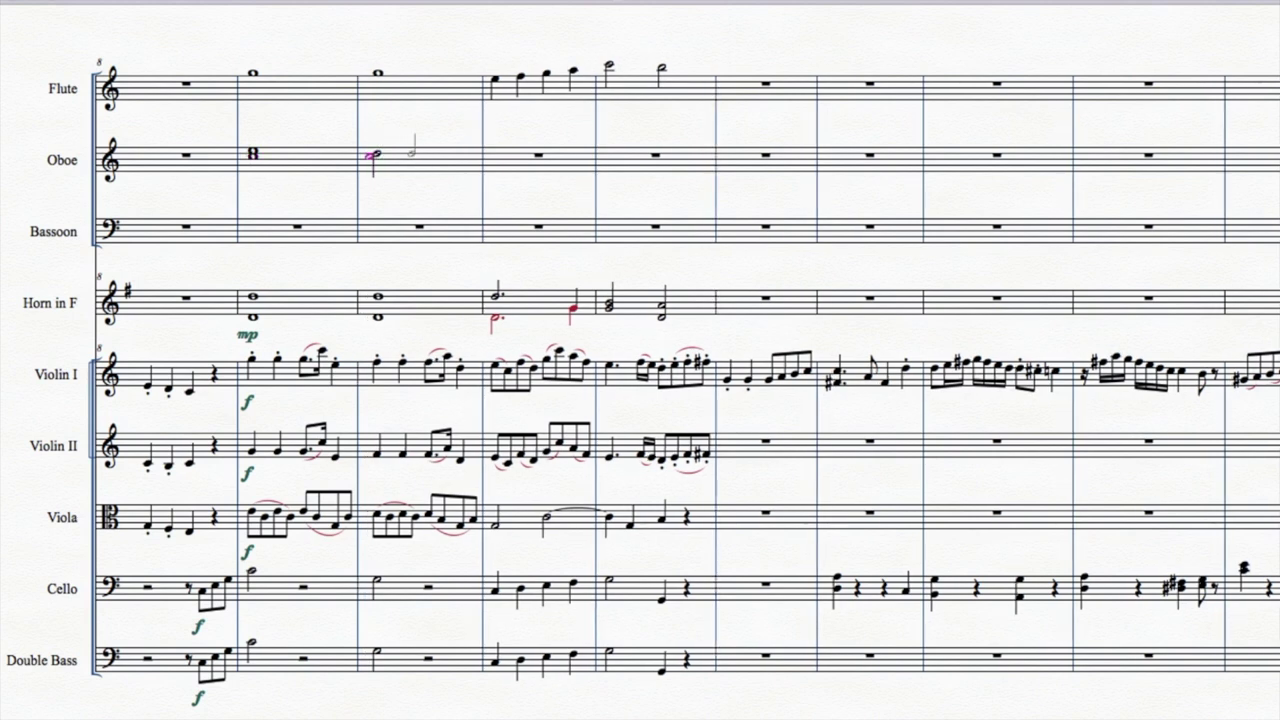
left_click(412, 154)
left_click(428, 159)
left_click(377, 154)
- Enter quarter-note pairs C/E, D/F, E/G, F/A in Oboe measure 11, and half notes C/E and B/D in measure 12
left_click(495, 157)
left_click(496, 151)
left_click(518, 150)
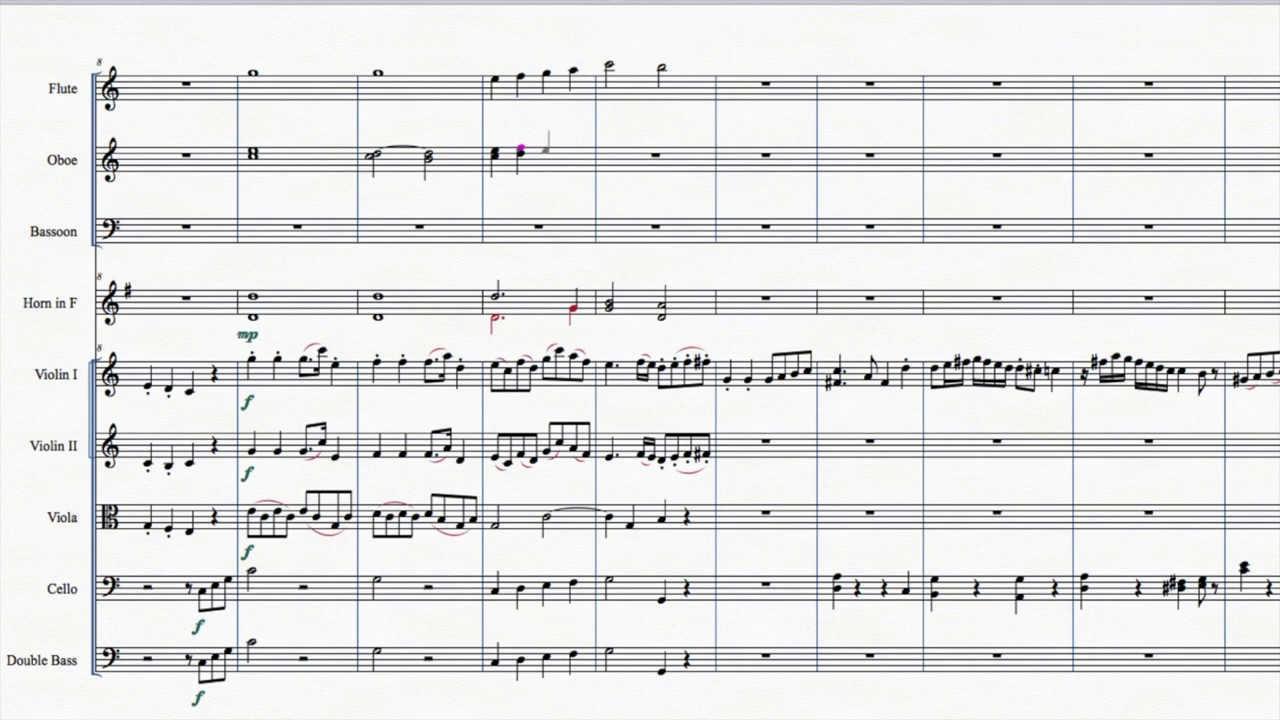
left_click(545, 148)
left_click(573, 146)
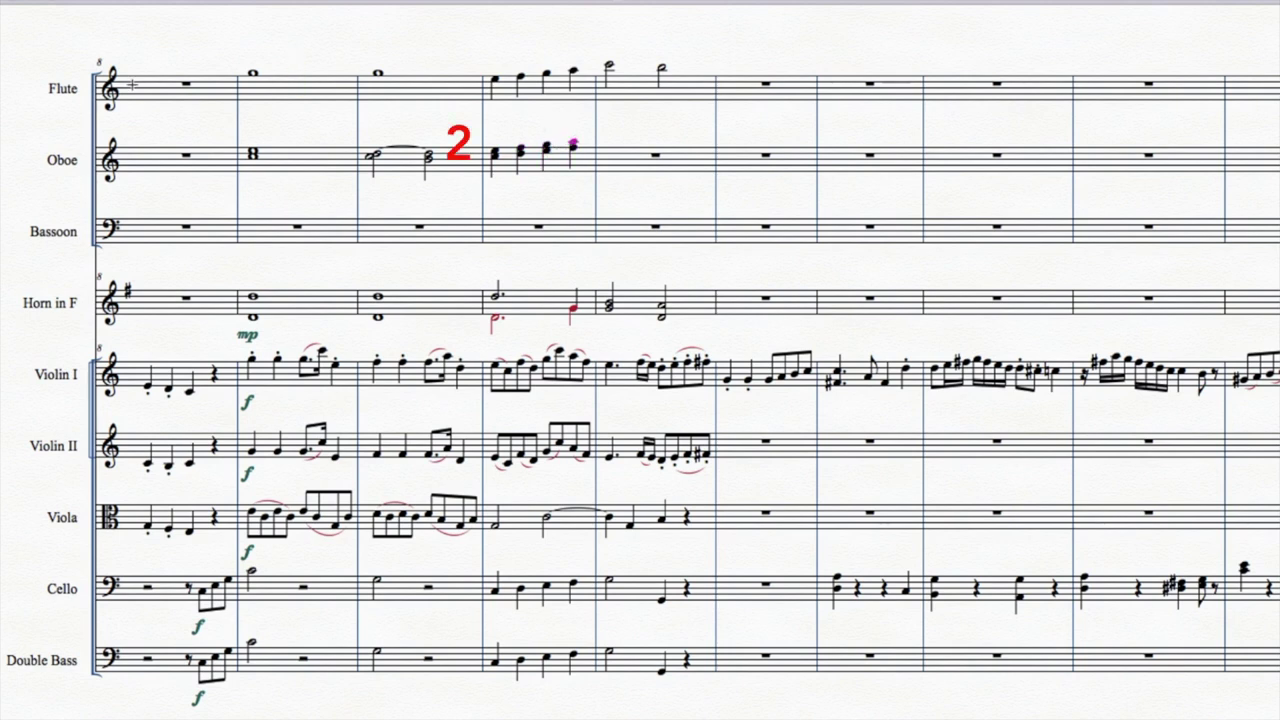
left_click(609, 150)
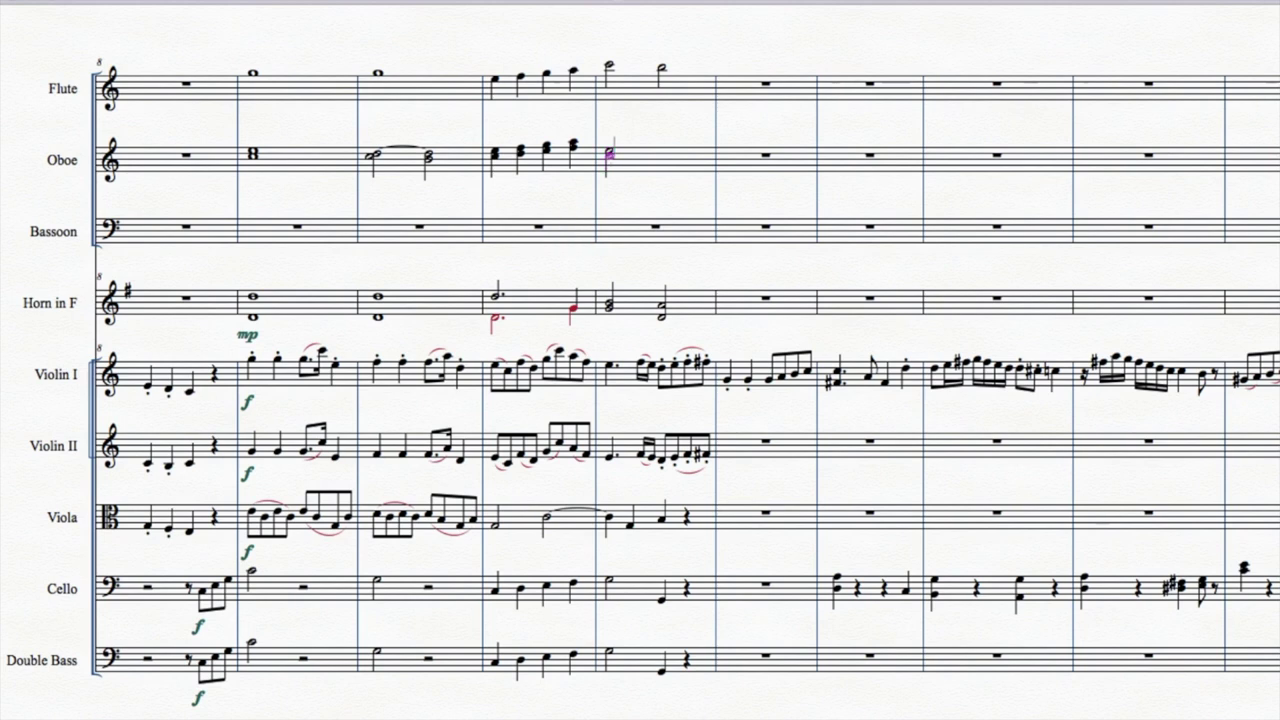
left_click(660, 153)
left_click(661, 158)
- Enter a whole-note C octave in Bassoon measure 9 and half notes C/D and B/D in measure 10, tying the D
left_click(255, 213)
left_click(254, 233)
left_click(376, 210)
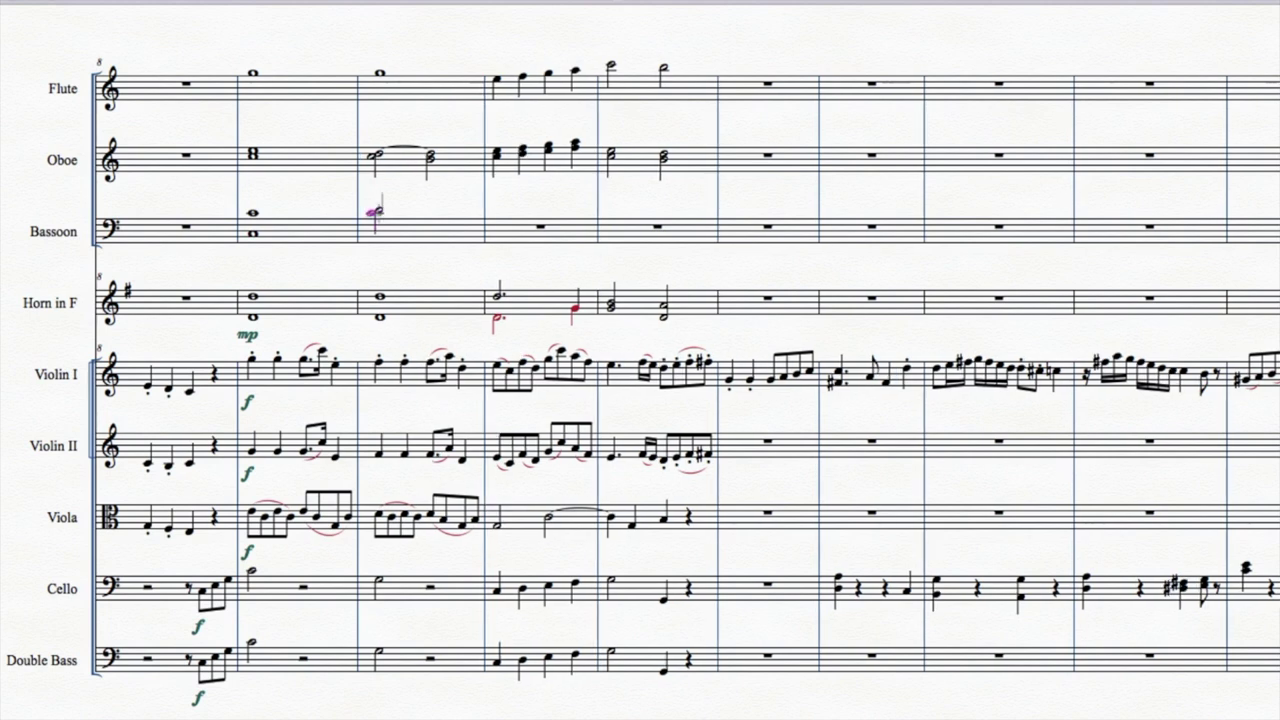
left_click(430, 210)
left_click(430, 216)
key("Escape")
left_click(379, 210)
key("KP_Enter")
- Enter four two-note quarter chords in Bassoon measure 11, starting with C/E and D/F and ending on F/C
left_click(497, 210)
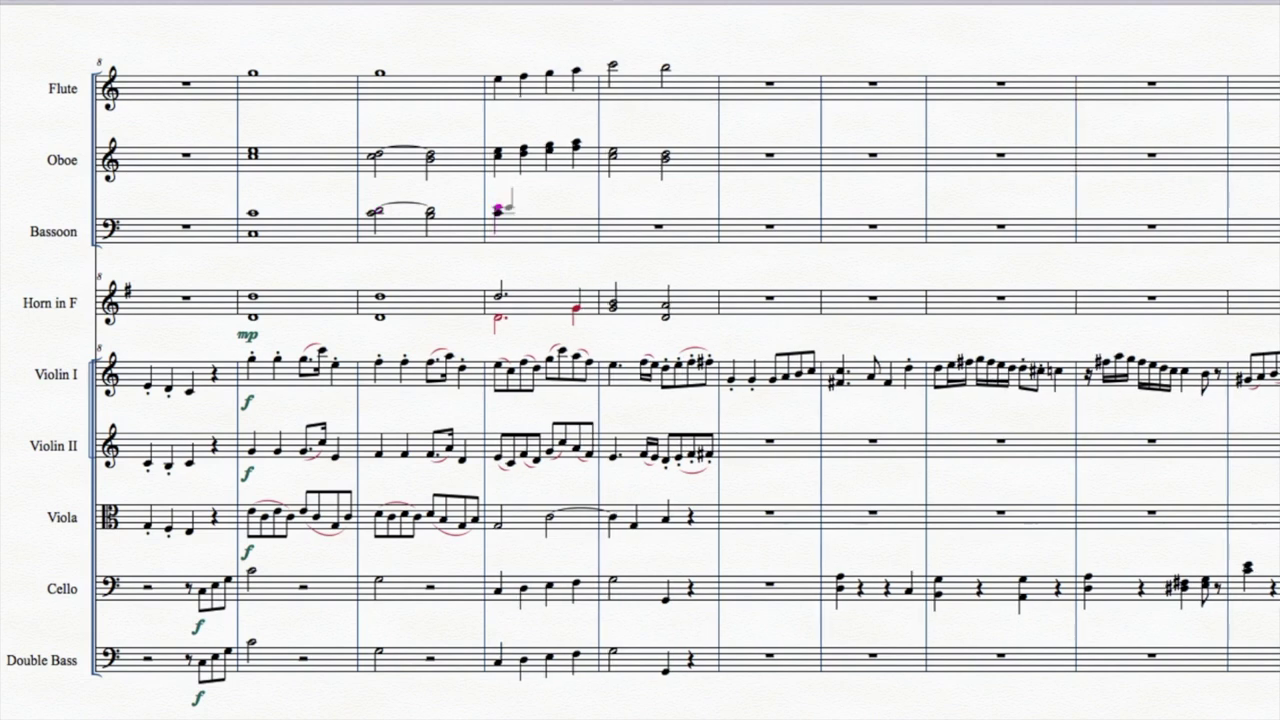
left_click(523, 208)
left_click(549, 210)
left_click(575, 216)
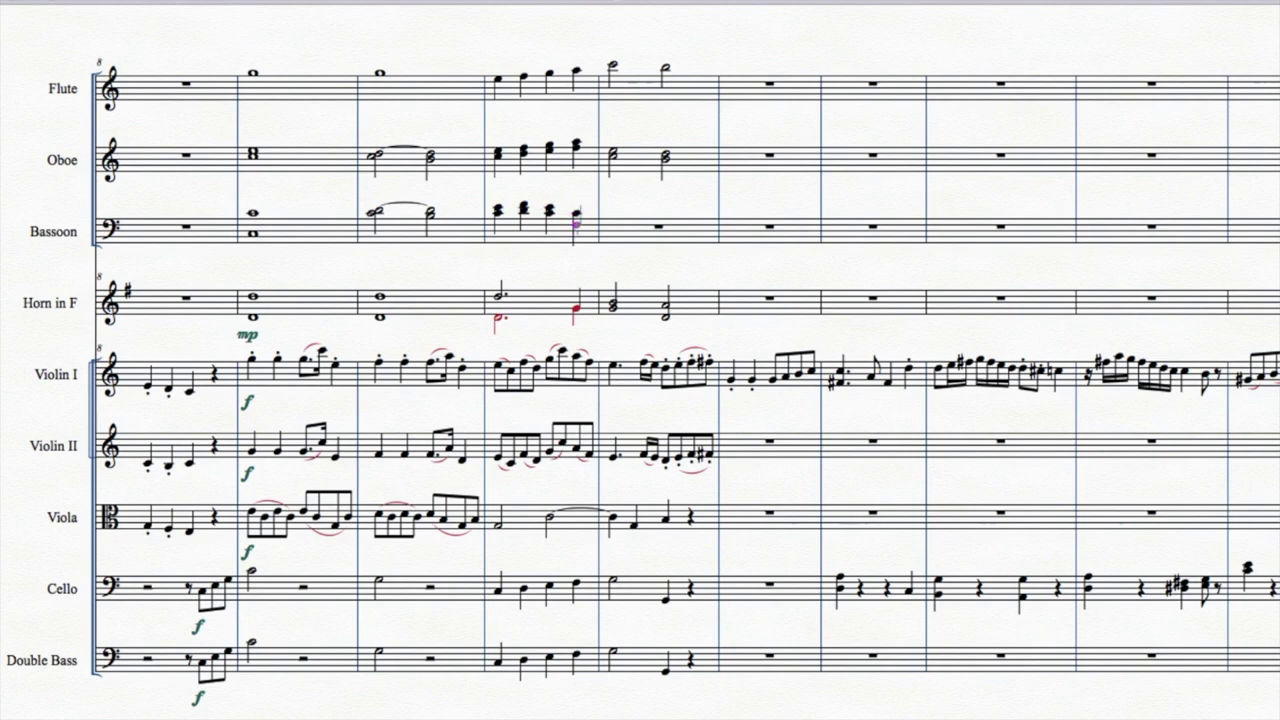
- Enter half-note chords G/C and G/D in Bassoon measure 12, tying the G
key("5")
left_click(613, 213)
left_click(613, 221)
left_click(664, 214)
left_click(665, 221)
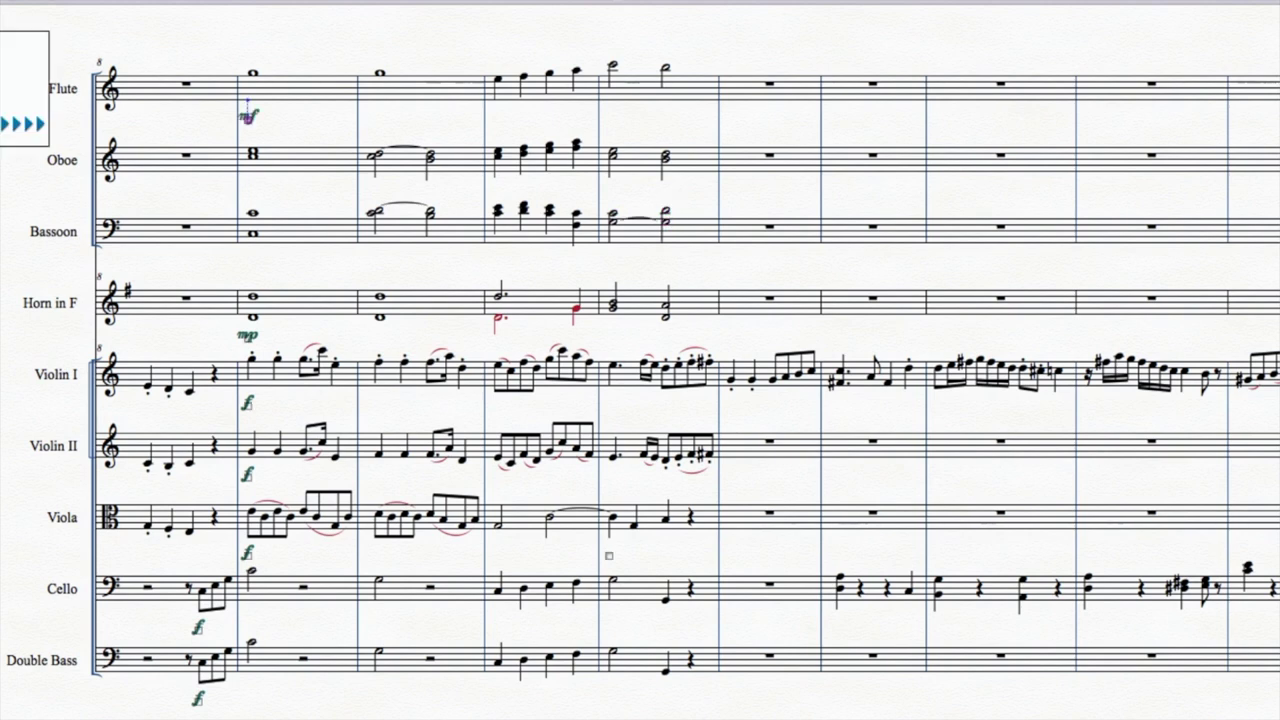
- Mark the Oboe and Bassoon mf at measure 9, like the Flute
left_click(251, 163)
left_click(251, 234)
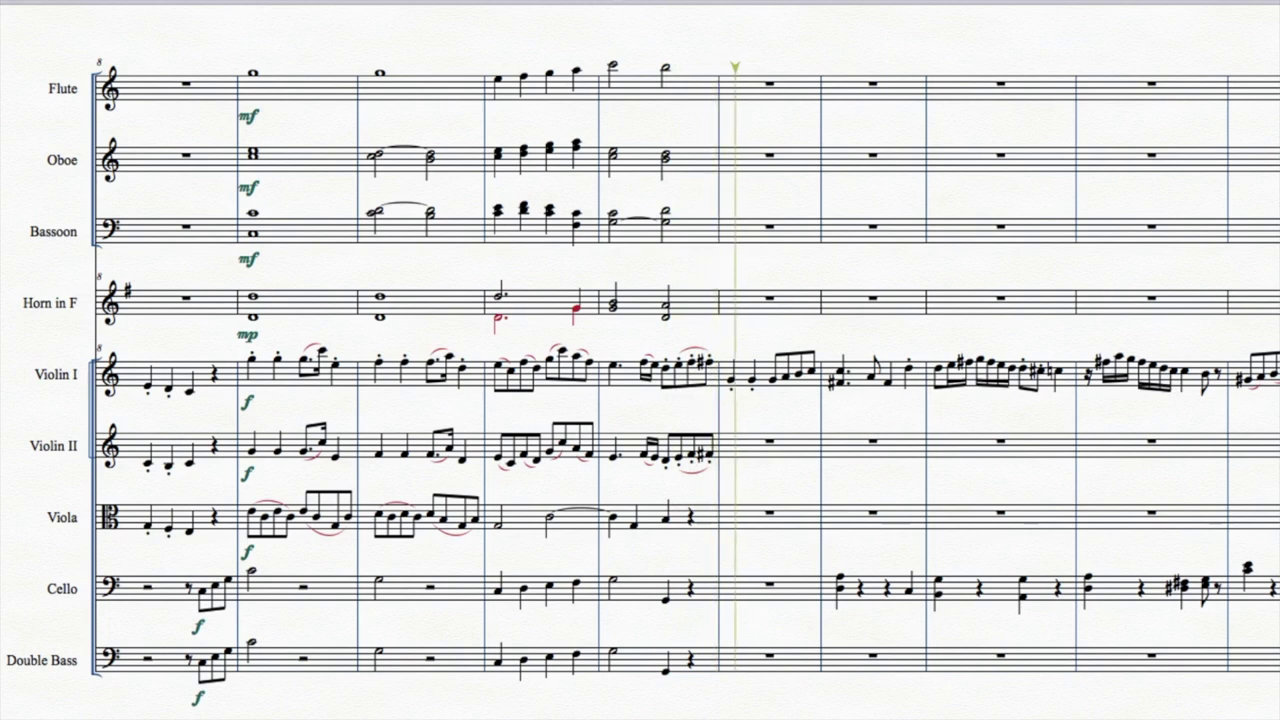
- Play back the score from measure 1 to check the orchestration with winds and horn
key("space")
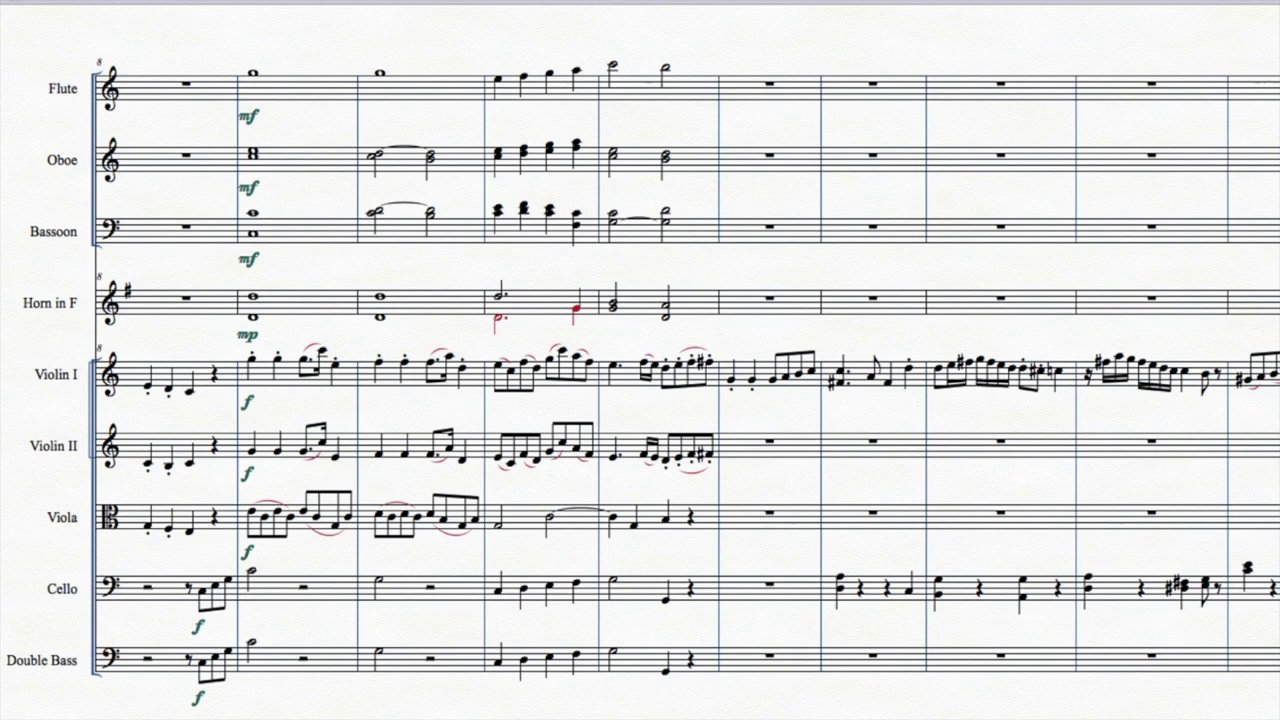
scroll(640, 360, "left", 8)
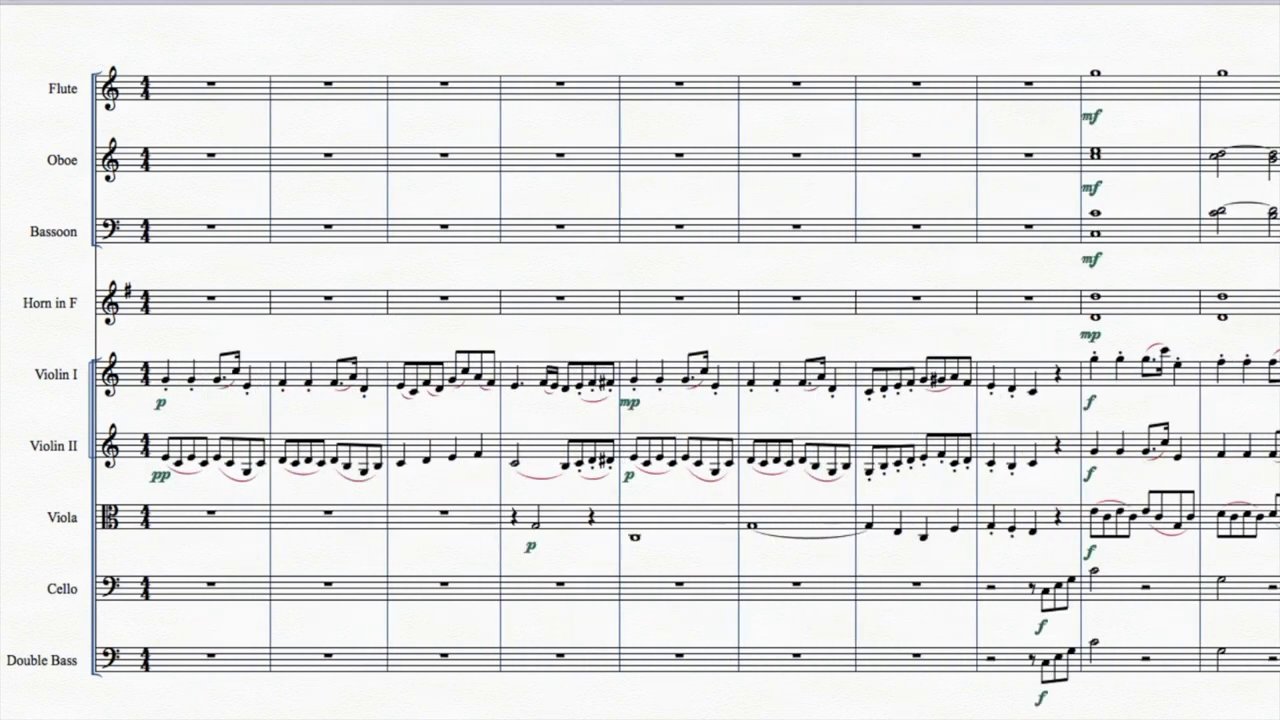
key("space")
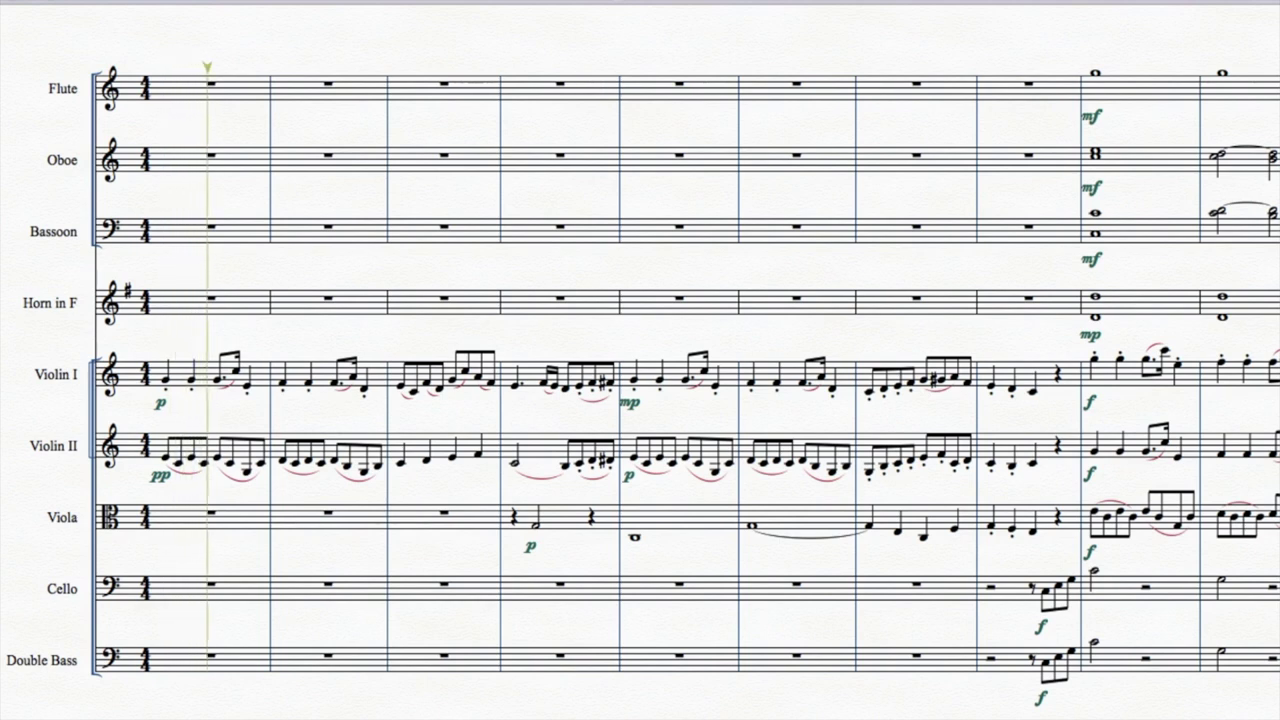